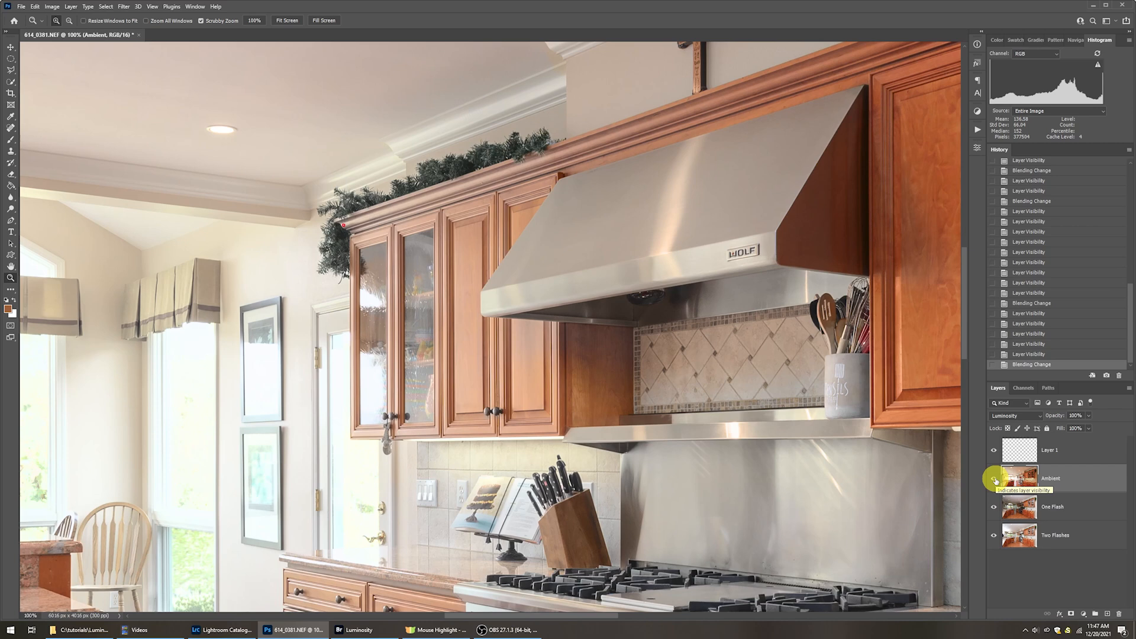
# Zoom in on the red circle marker at the cabinet crown's corner beside the garland to examine individual pixels.
pyautogui.click(327, 225)
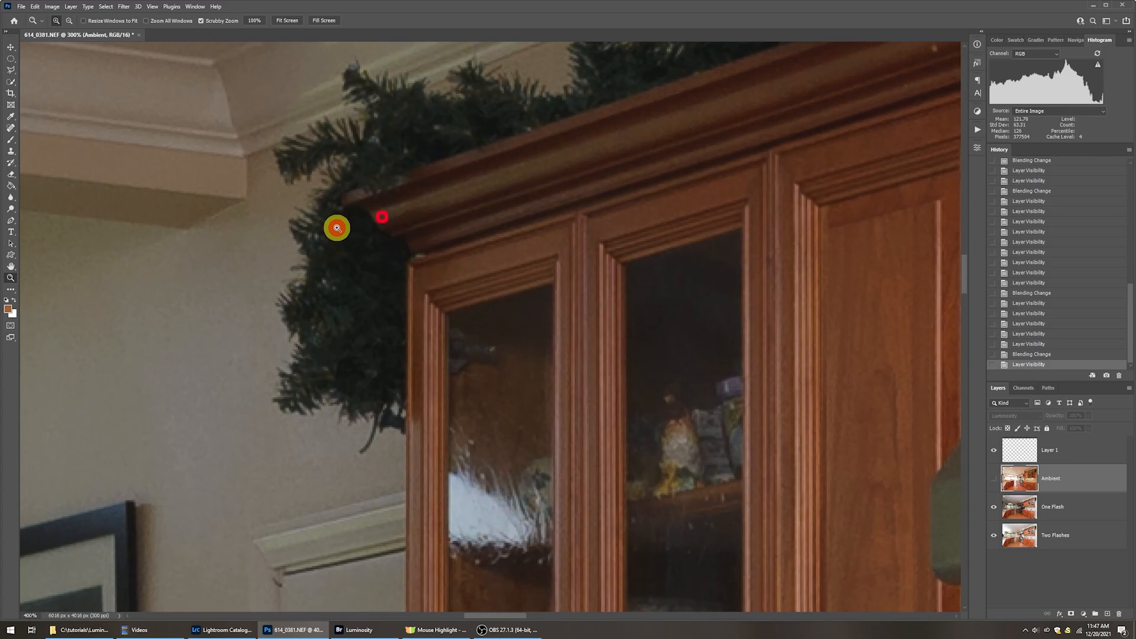
pyautogui.click(336, 228)
pyautogui.click(347, 230)
pyautogui.click(364, 230)
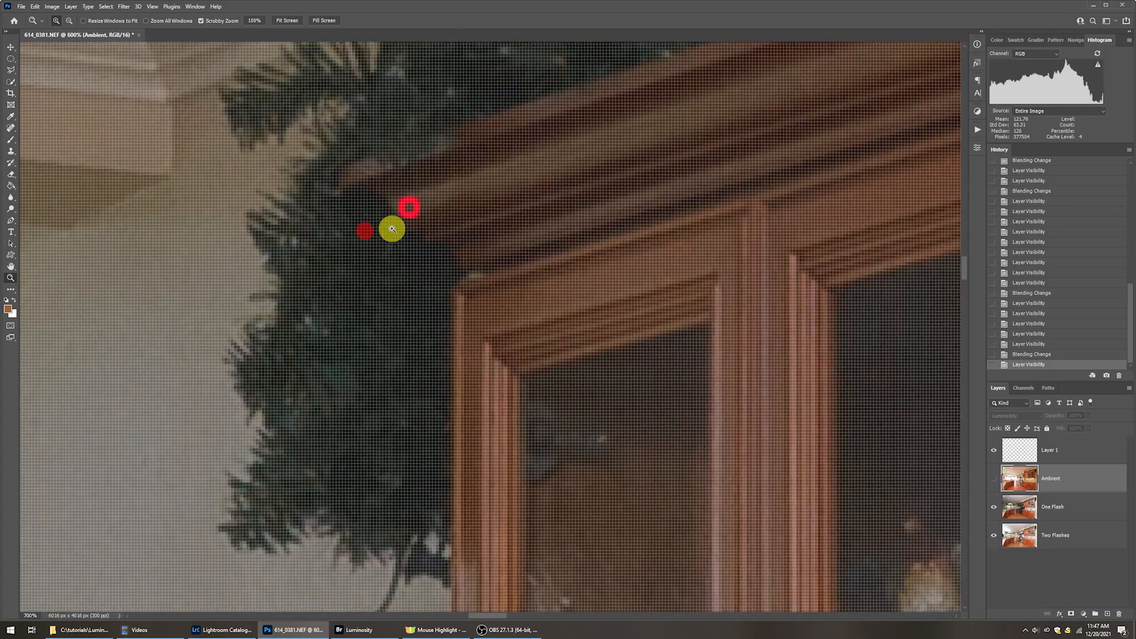
pyautogui.click(393, 230)
pyautogui.click(408, 210)
pyautogui.click(412, 207)
pyautogui.click(417, 202)
pyautogui.moveTo(432, 224); pyautogui.dragTo(467, 300)
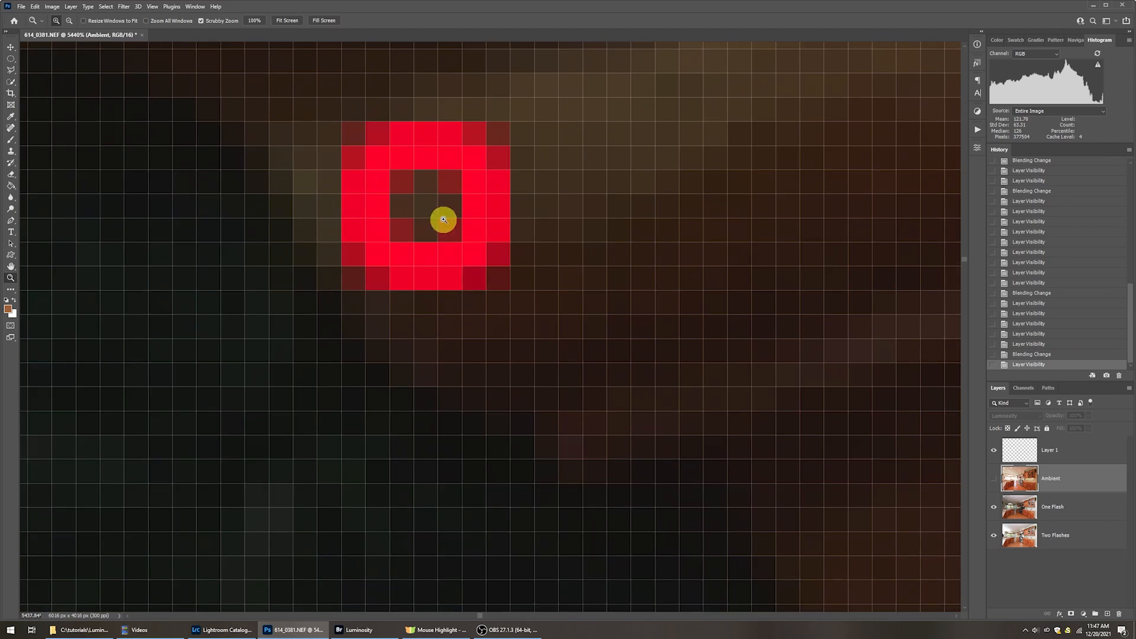
pyautogui.moveTo(427, 206); pyautogui.dragTo(507, 287)
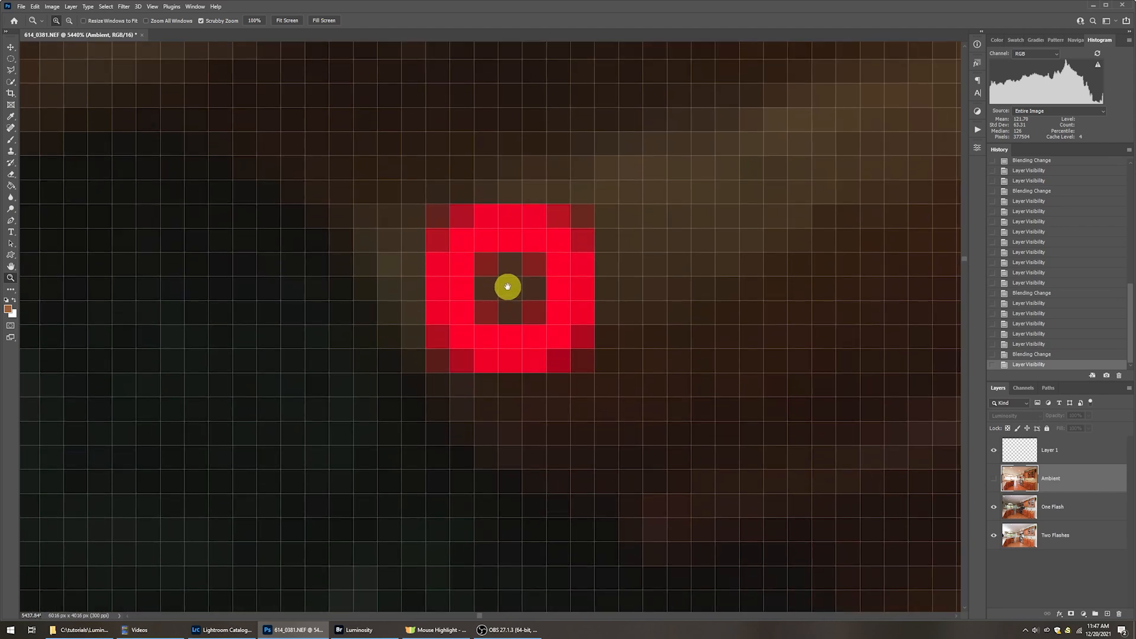
# Select the One Flash layer and switch its visibility off and on to compare the circled pixels with Two Flashes.
pyautogui.click(1027, 509)
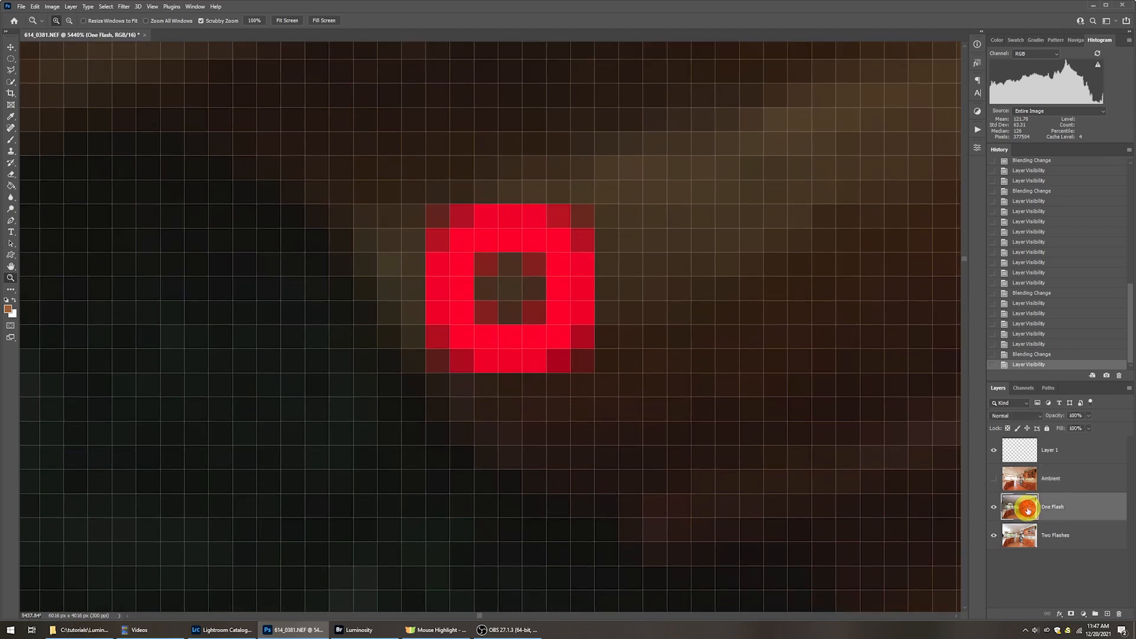
pyautogui.click(994, 508)
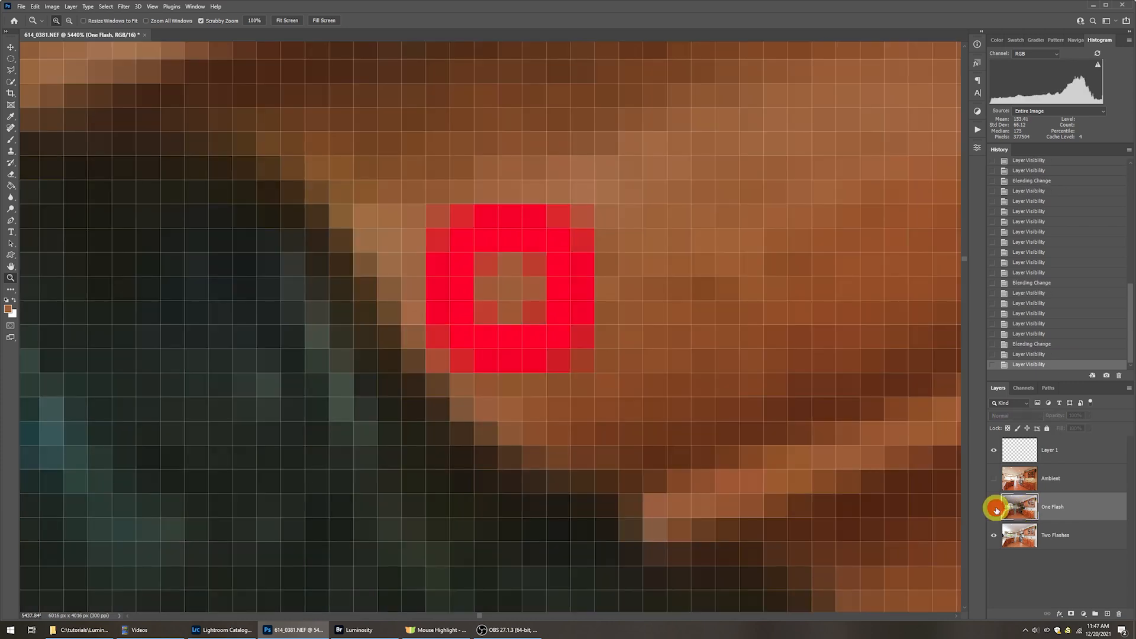
pyautogui.click(995, 507)
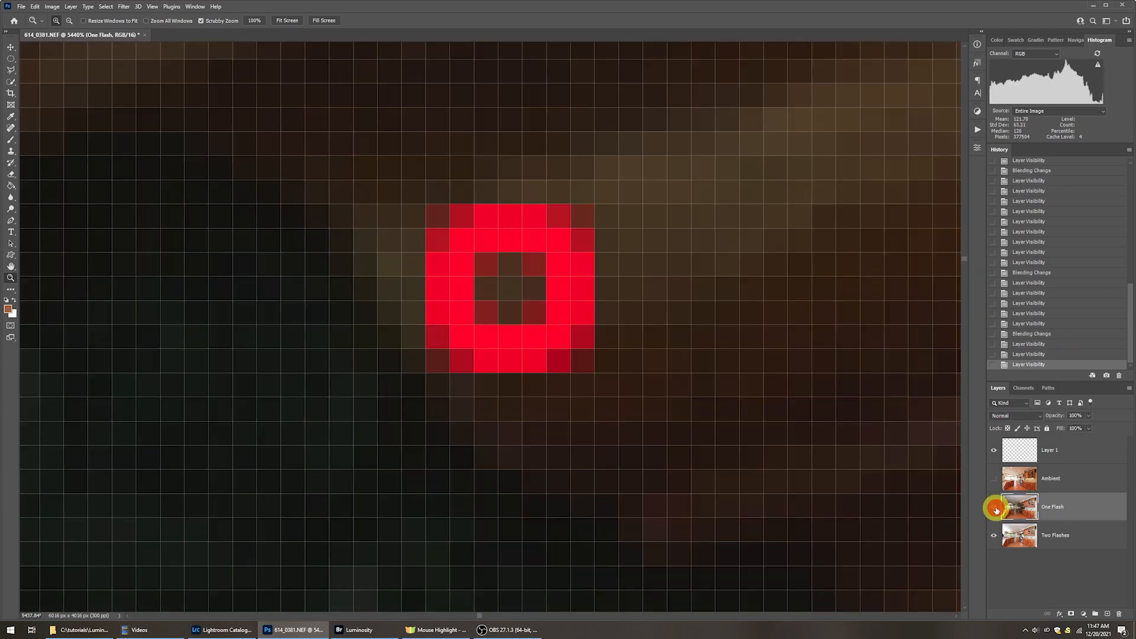
# Set the foreground colour to #40301a by sampling the One Flash pixel inside the red circle.
pyautogui.moveTo(512, 285); pyautogui.dragTo(601, 305)
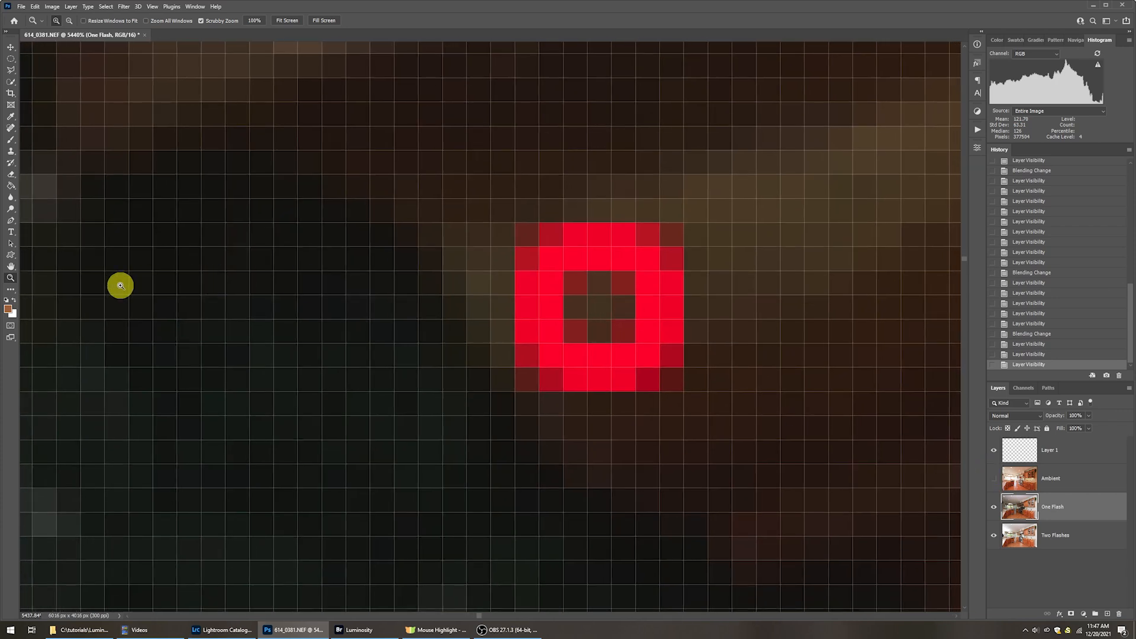
pyautogui.click(8, 308)
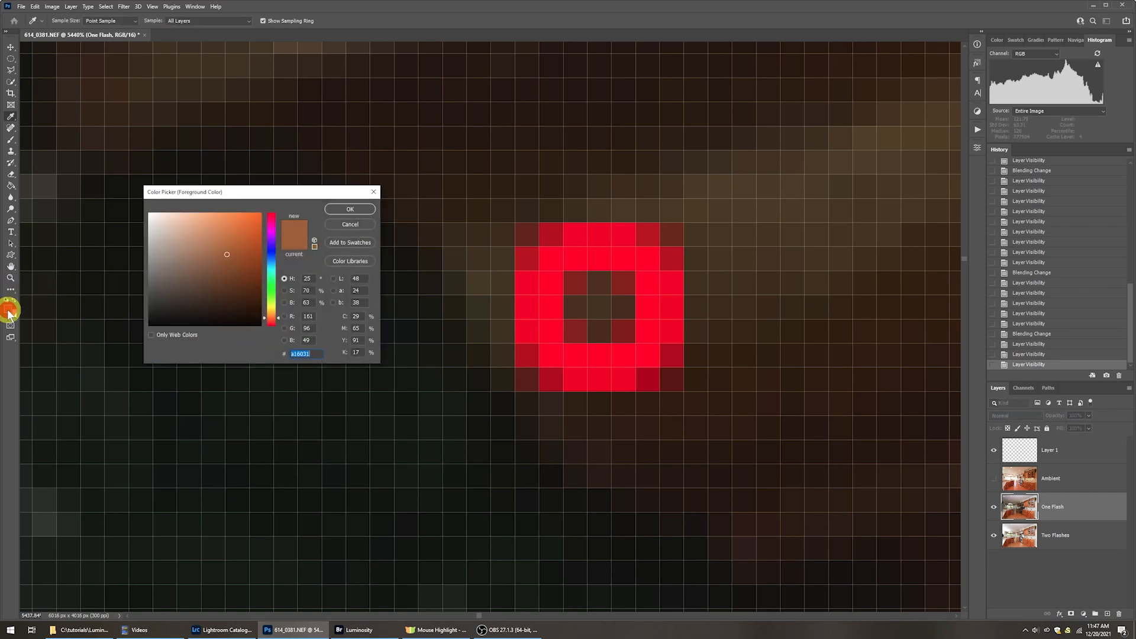
pyautogui.click(608, 302)
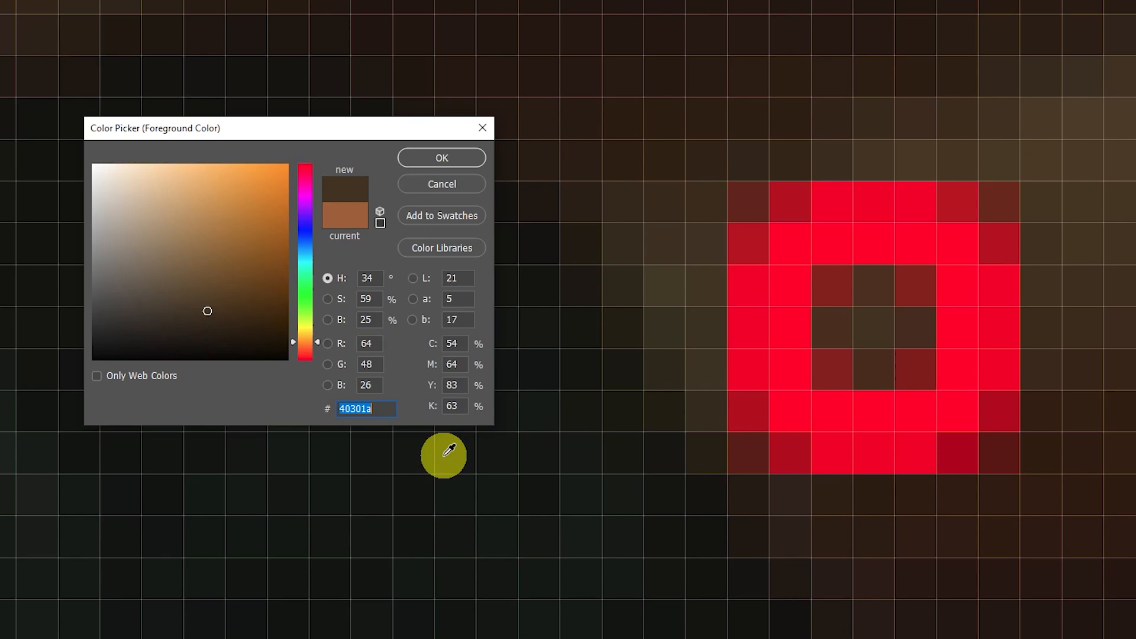
pyautogui.click(431, 157)
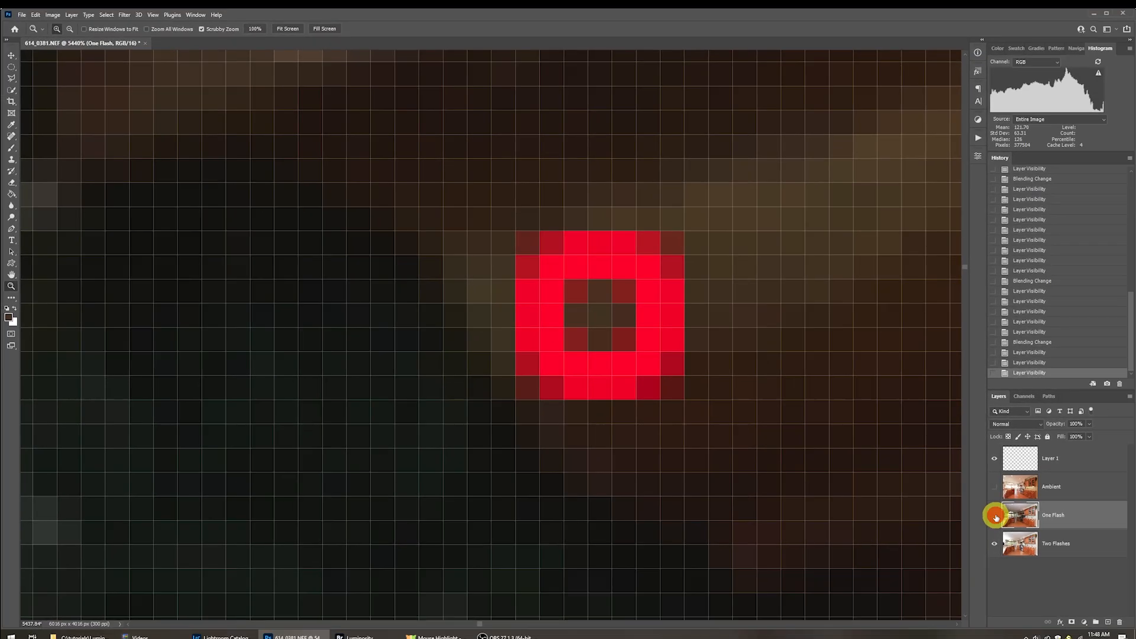
# Hide the One Flash layer, select Two Flashes, and sample the pixel inside the red circle as the new foreground colour #a16031.
pyautogui.click(994, 516)
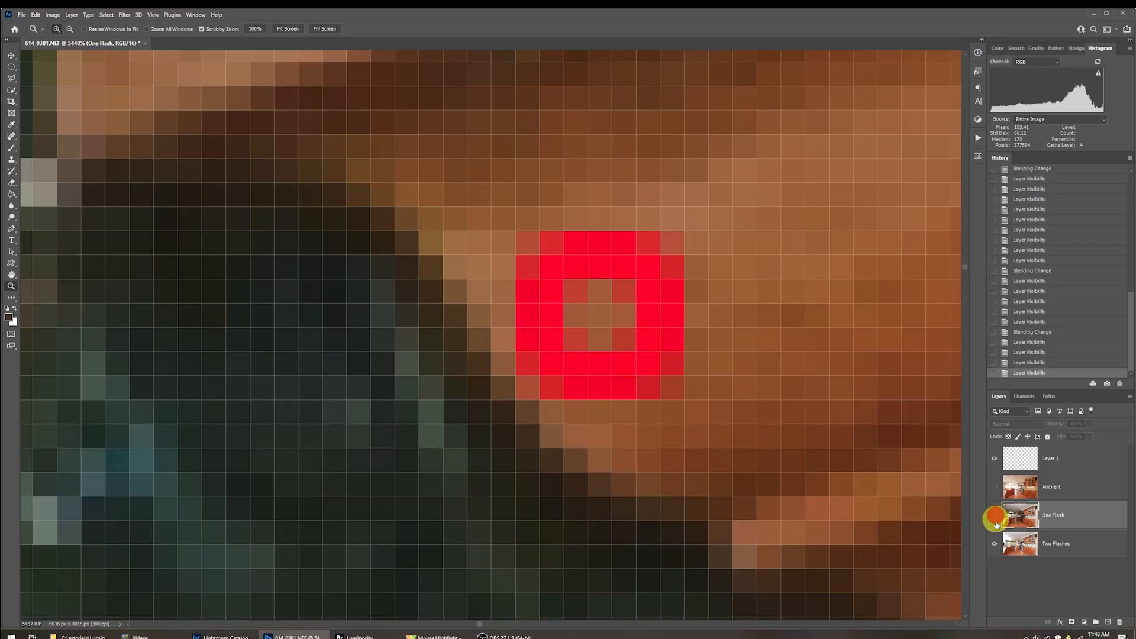
pyautogui.click(1028, 540)
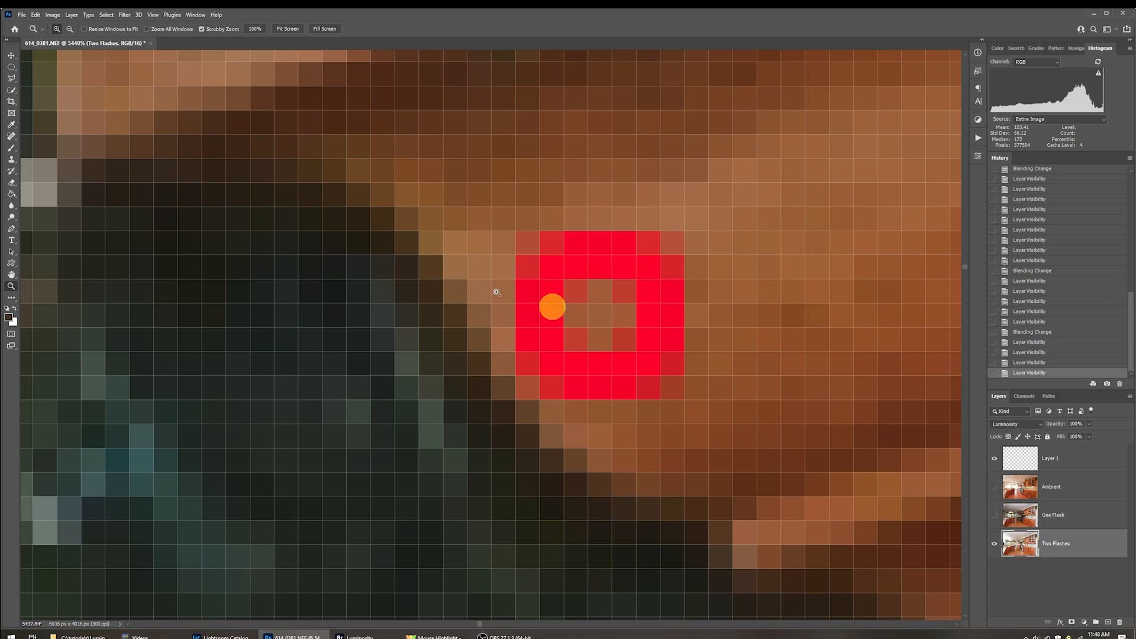
pyautogui.click(9, 318)
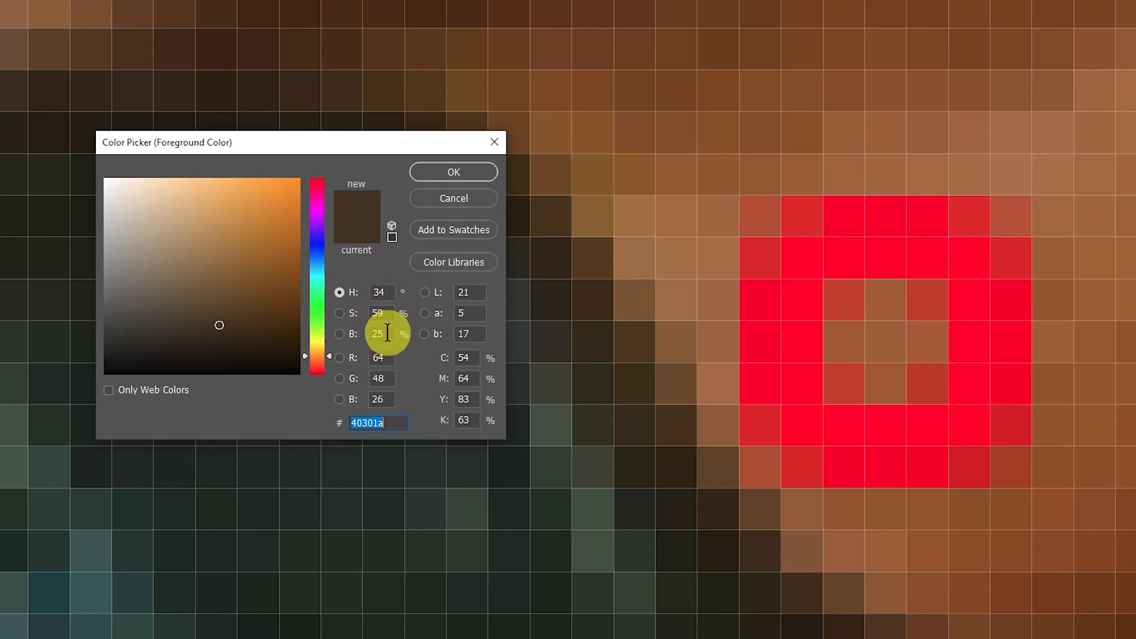
pyautogui.click(890, 339)
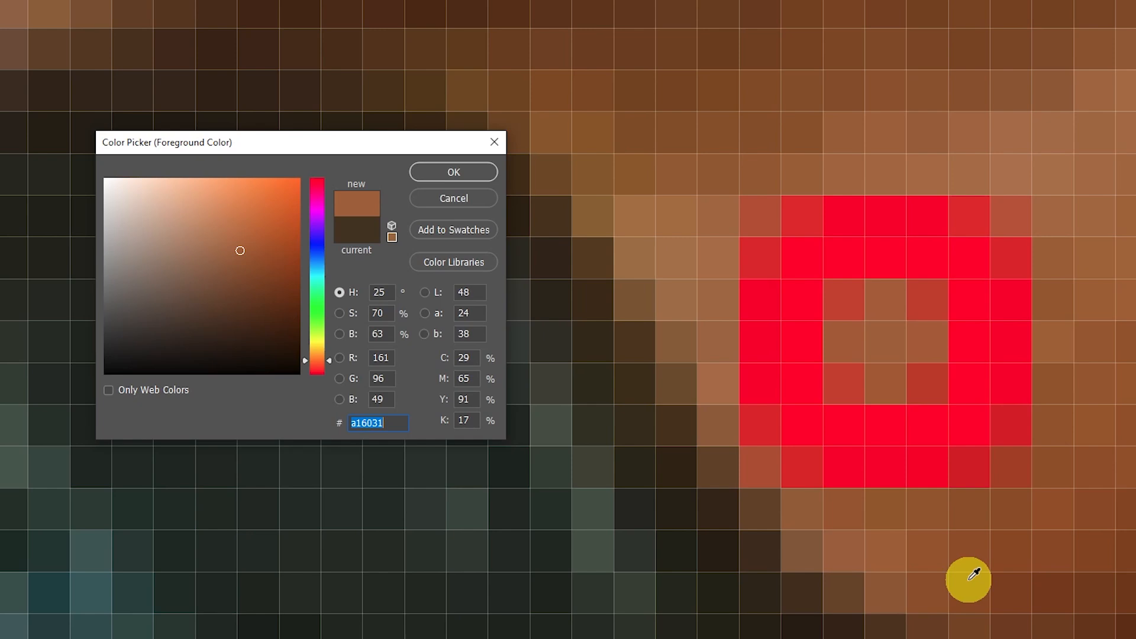
# Alternate between the current colour #40301a and the sampled Two Flashes pixel to compare their HSB values.
pyautogui.click(355, 232)
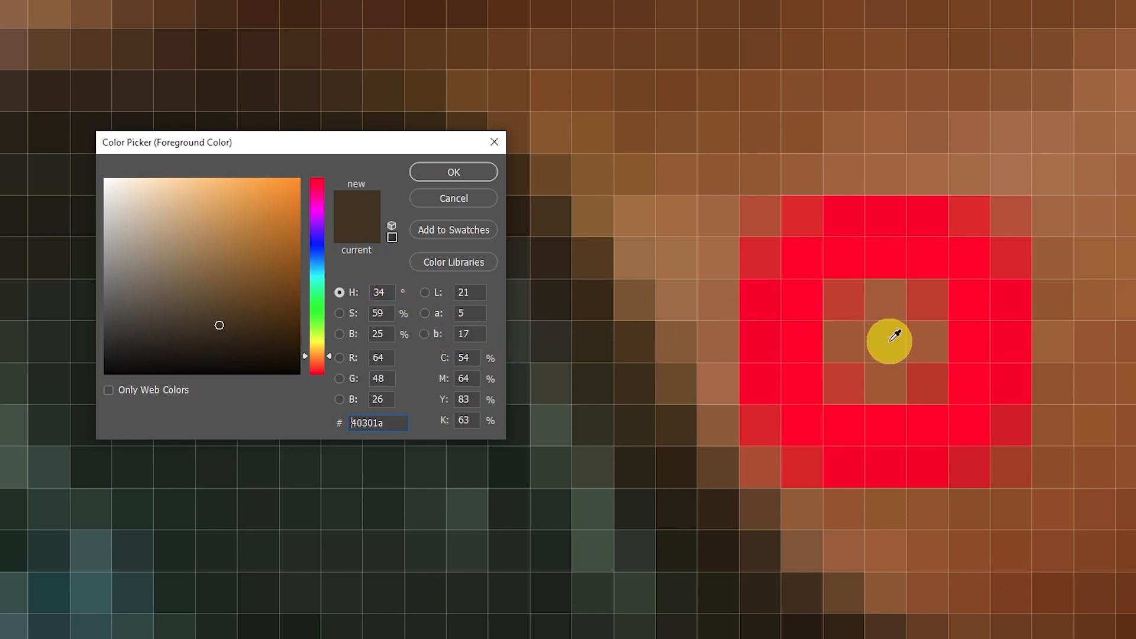
pyautogui.click(892, 339)
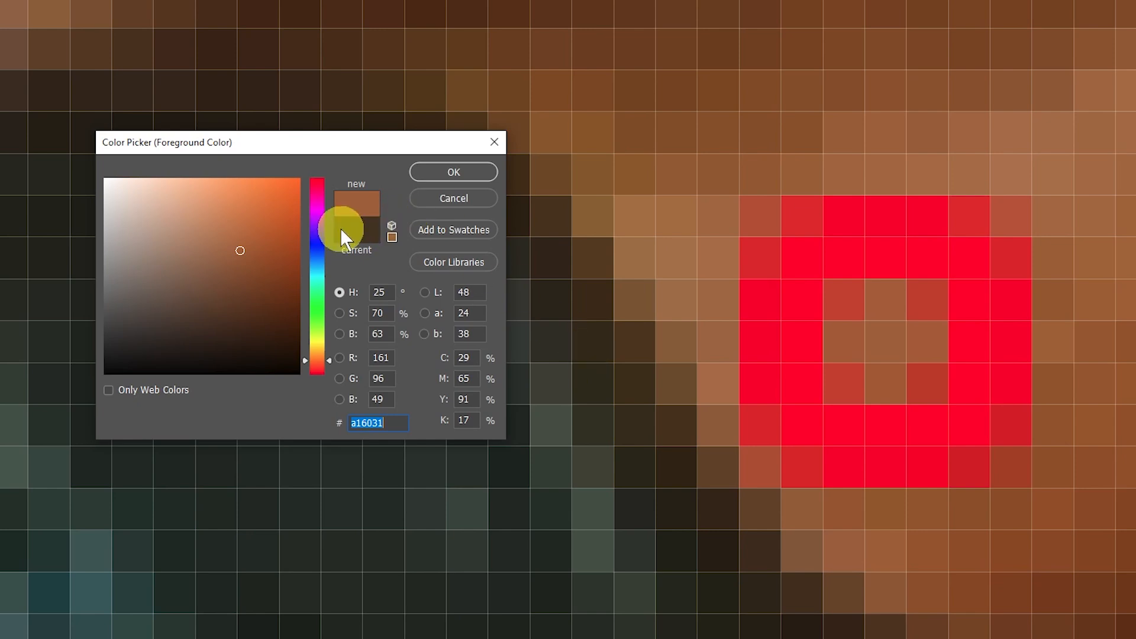
pyautogui.click(357, 233)
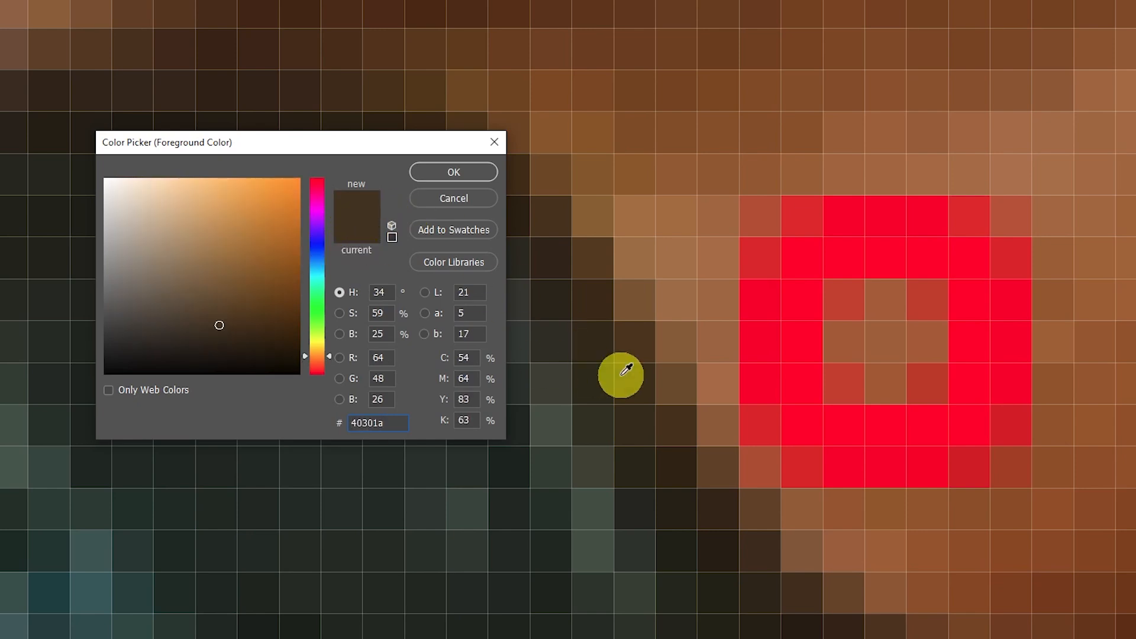
# Try a brightness of 63% on the dark brown One Flash colour, keeping its hue and saturation.
pyautogui.click(385, 333)
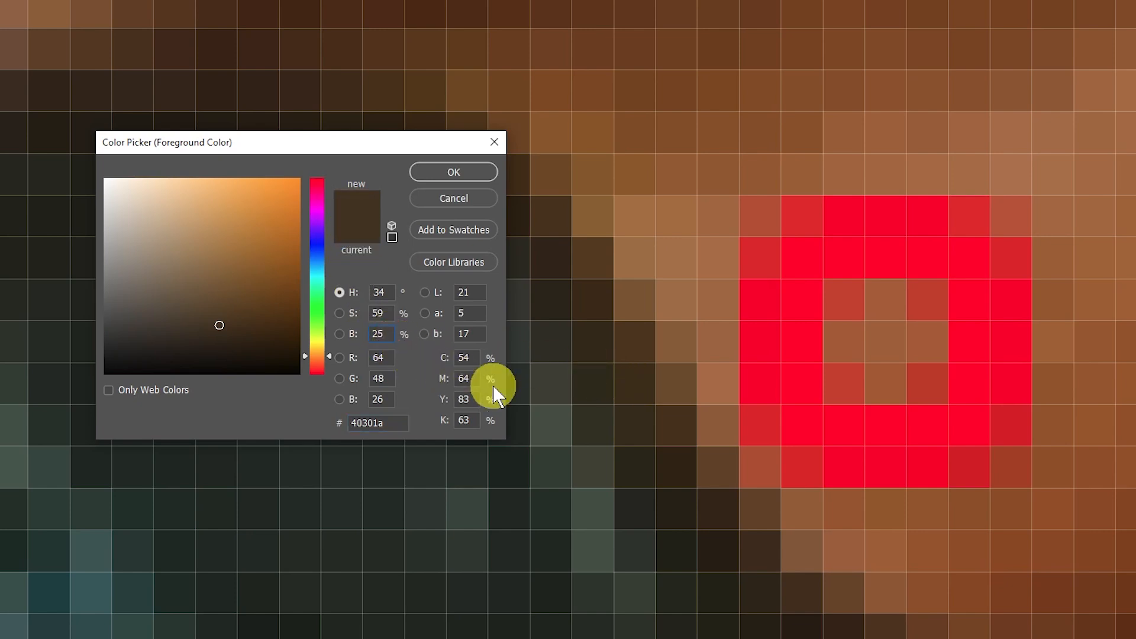
pyautogui.press('BackSpace')
pyautogui.press('BackSpace')
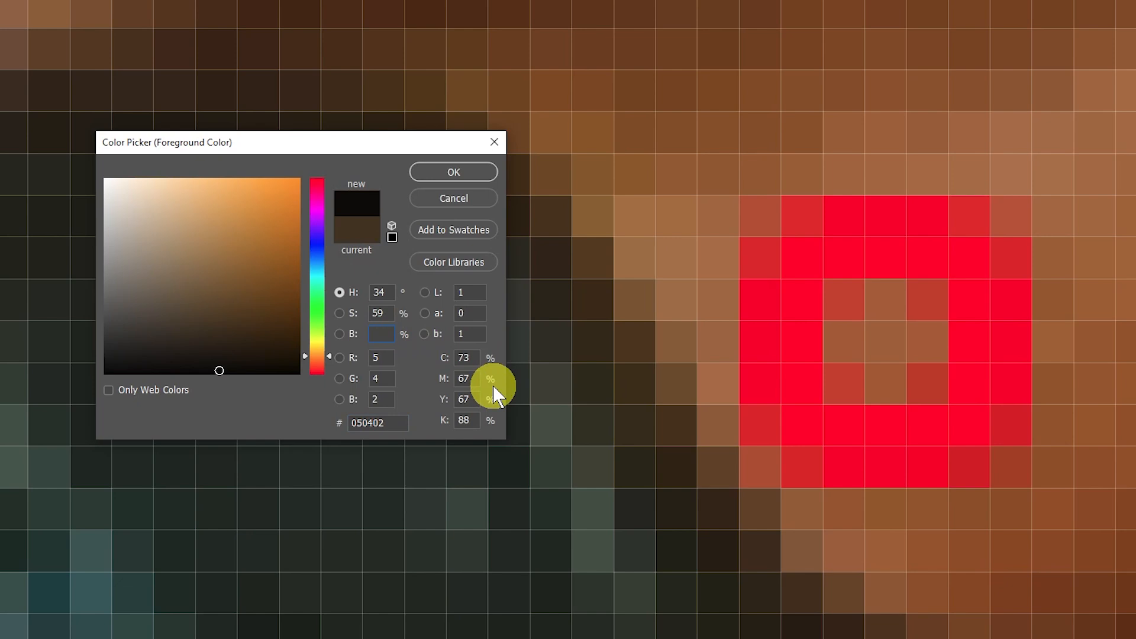
pyautogui.write('63')
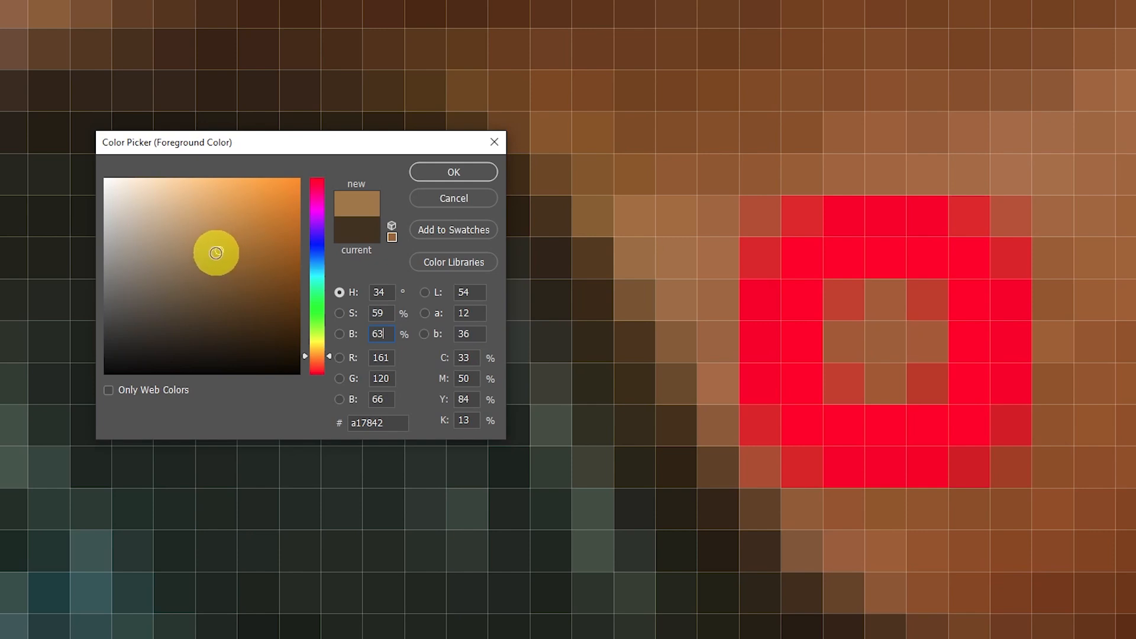
# Resample the Two Flashes pixel inside the red circle and accept #a16031 as the foreground colour.
pyautogui.click(887, 340)
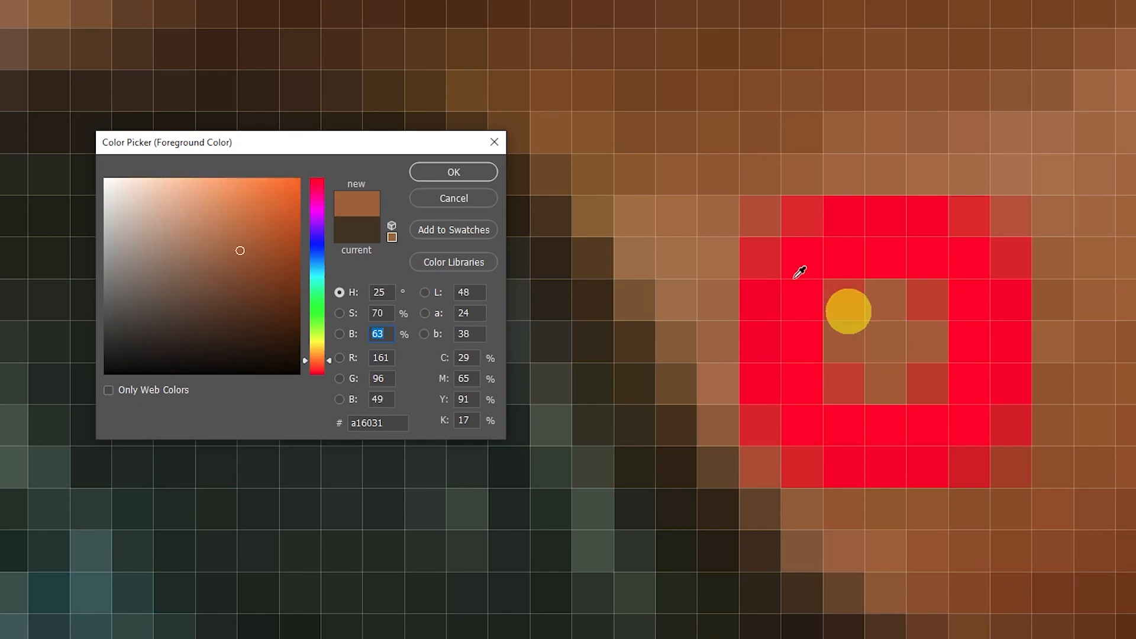
pyautogui.click(445, 175)
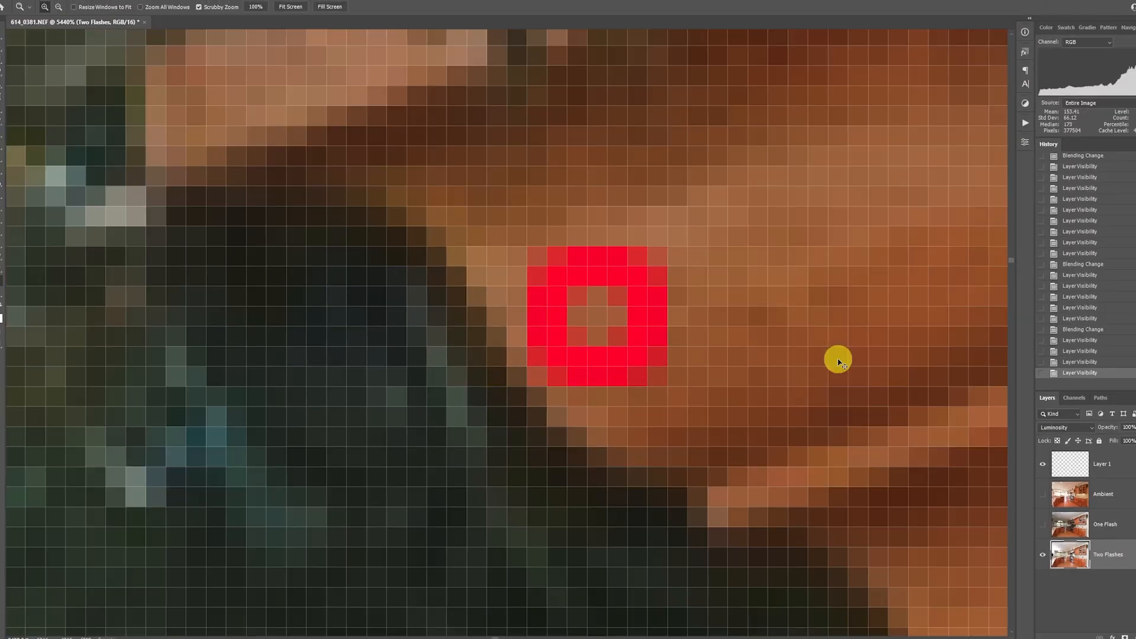
# Show and select the Ambient layer over Two Flashes, and hide the marker layer, Layer 1.
pyautogui.hotkey('ctrl', '1')
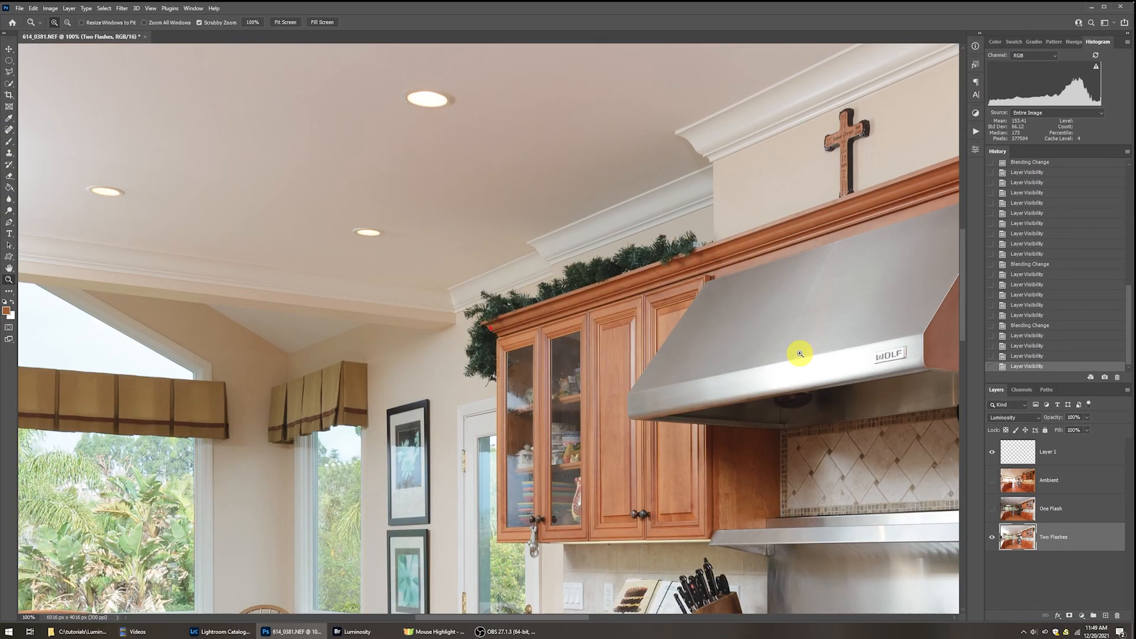
pyautogui.click(991, 480)
pyautogui.click(1018, 481)
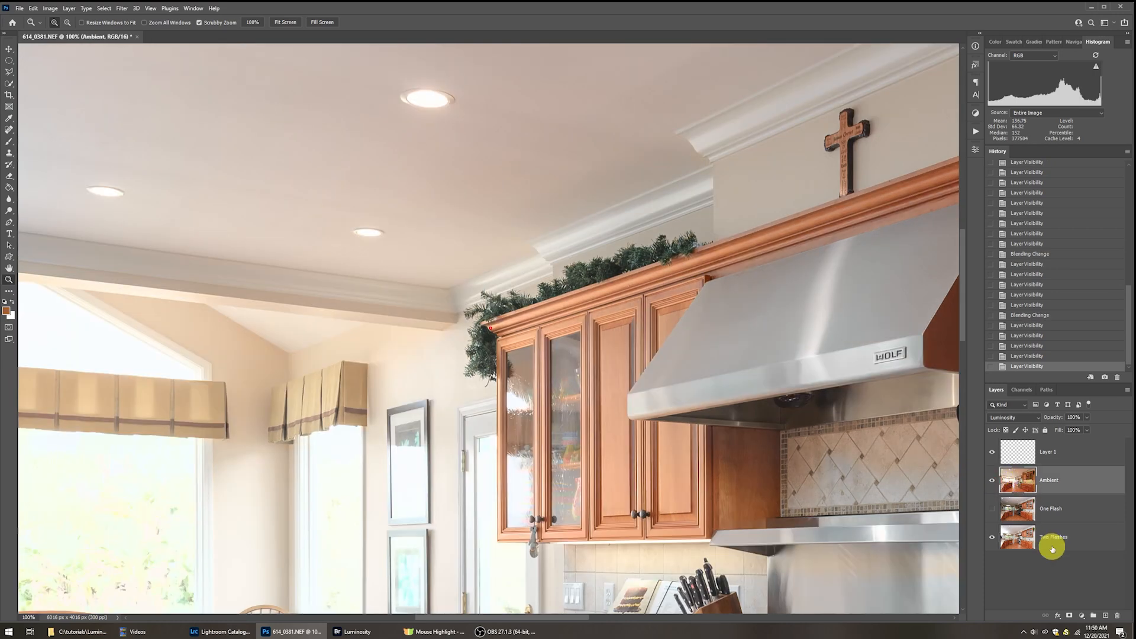
pyautogui.moveTo(599, 353); pyautogui.dragTo(437, 248)
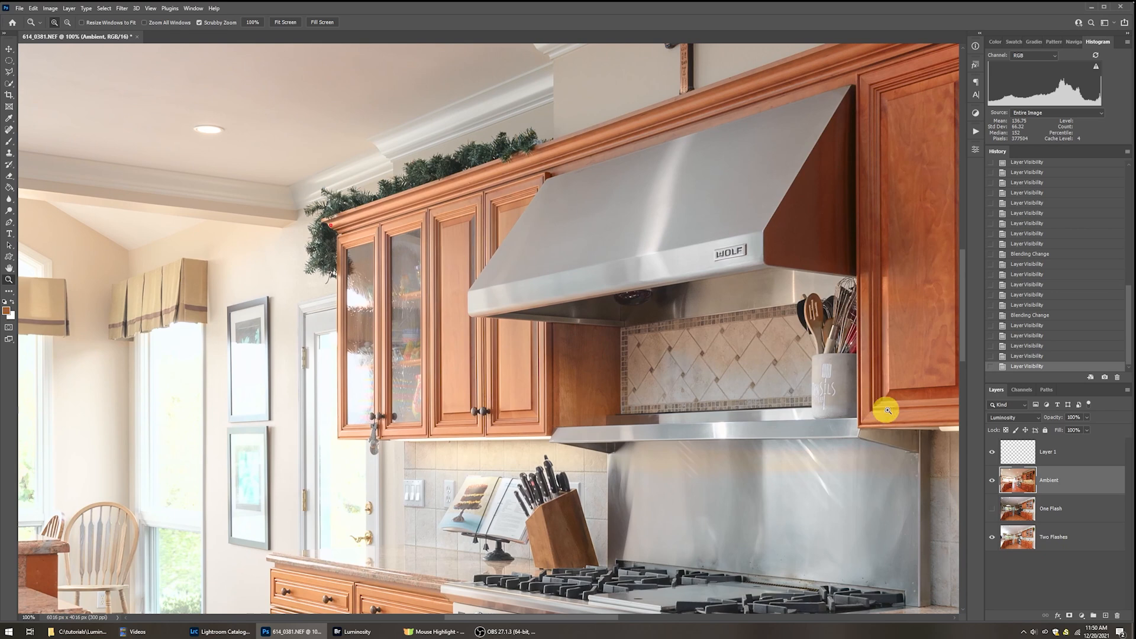
pyautogui.click(992, 452)
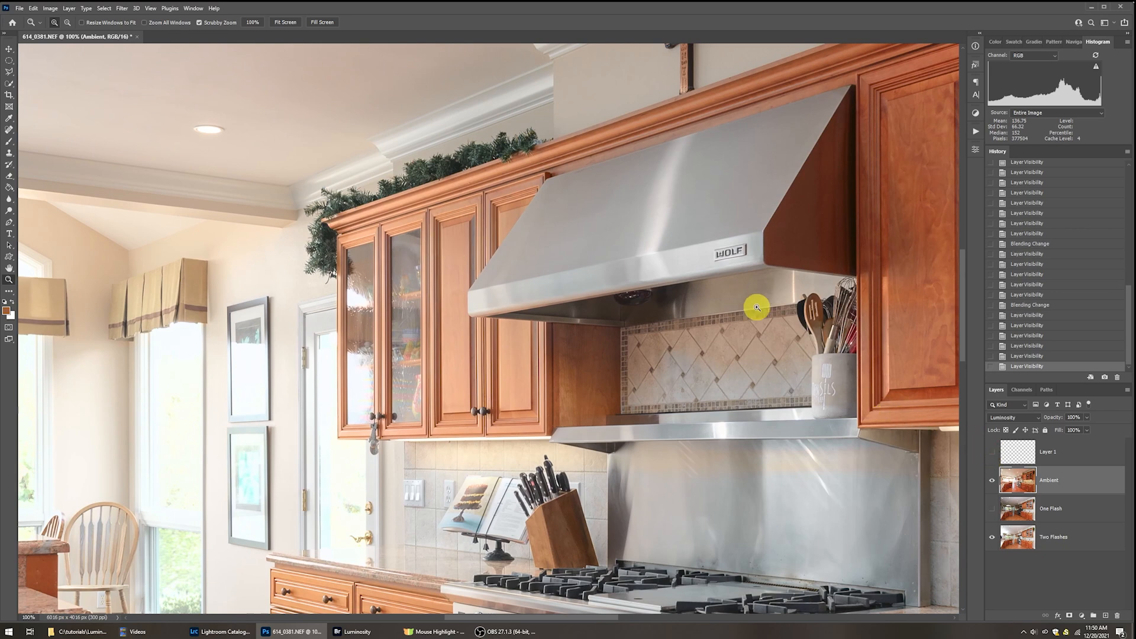
# Show One Flash beneath the Ambient layer to compare the blended colours, and hide both layers to view Two Flashes alone.
pyautogui.click(992, 510)
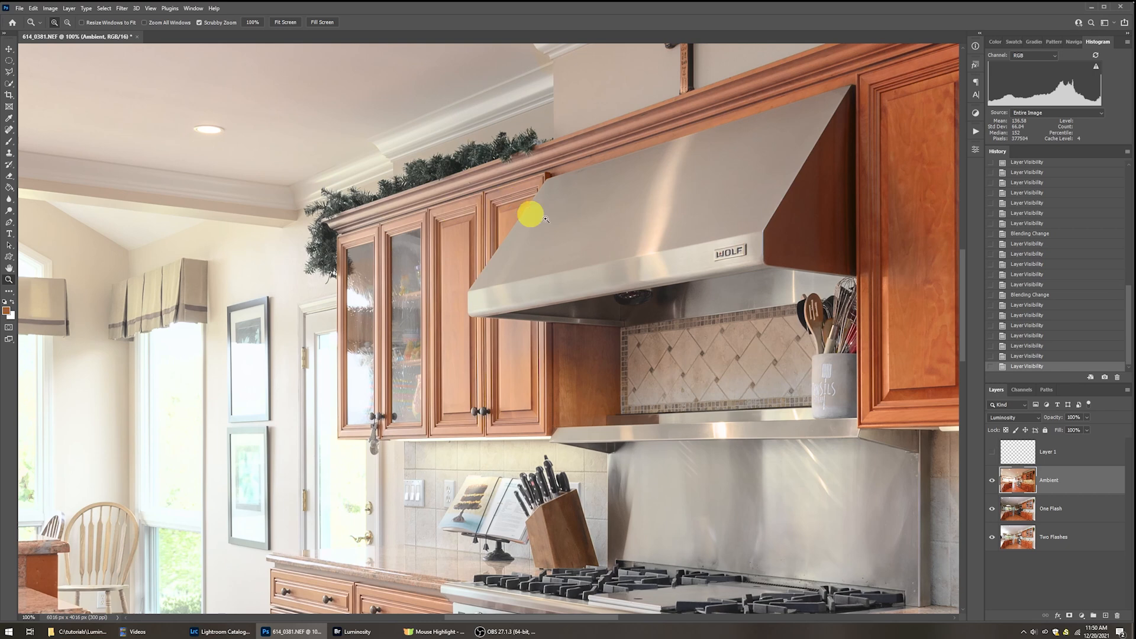
pyautogui.click(992, 479)
pyautogui.click(992, 510)
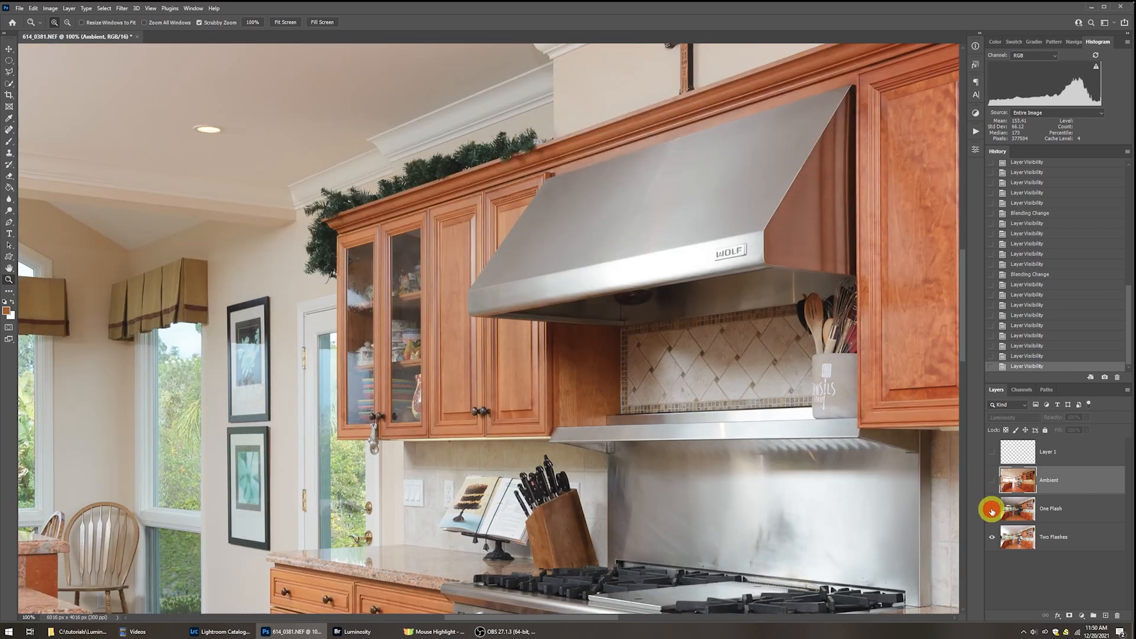
# Show the Ambient luminosity layer over Two Flashes and set its opacity to 50%.
pyautogui.hotkey('ctrl', '0')
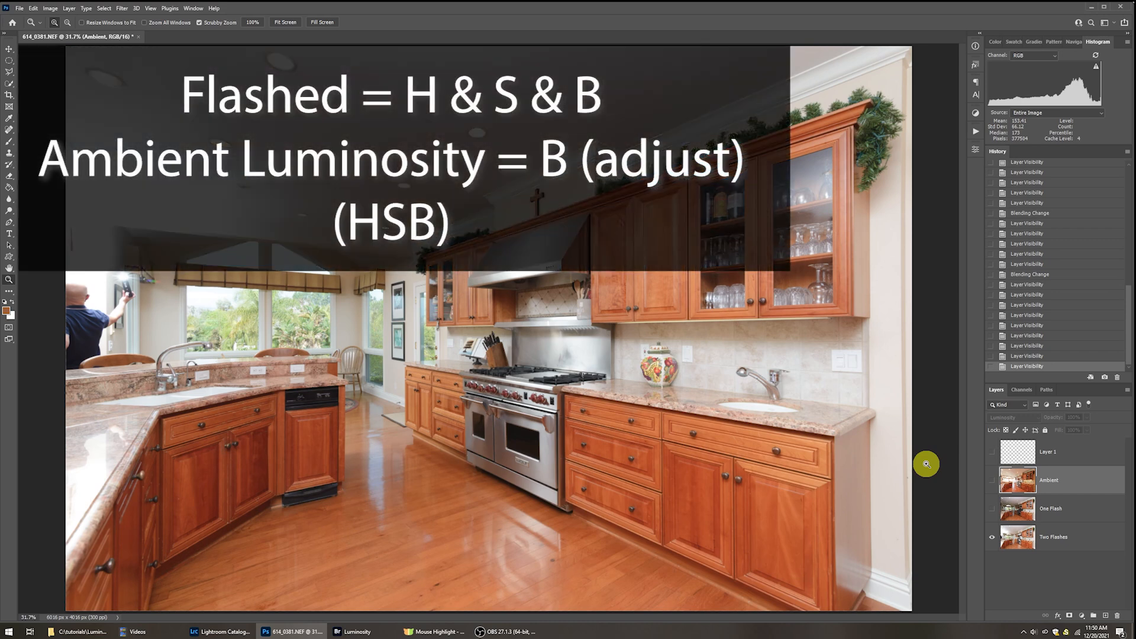
pyautogui.click(993, 482)
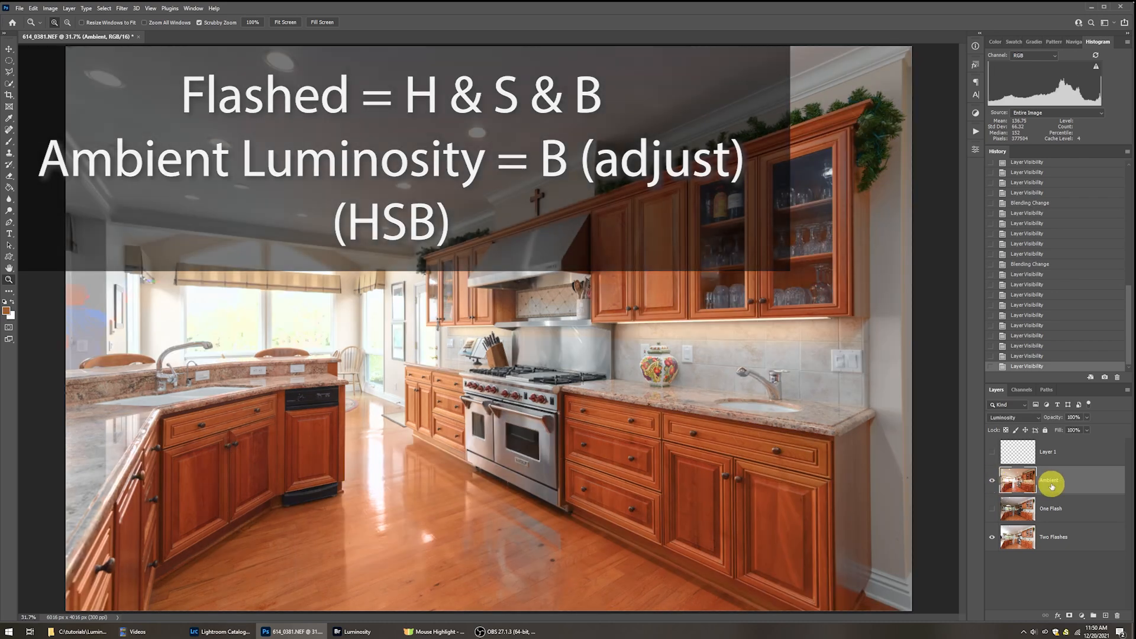
pyautogui.press('v')
pyautogui.press('5')
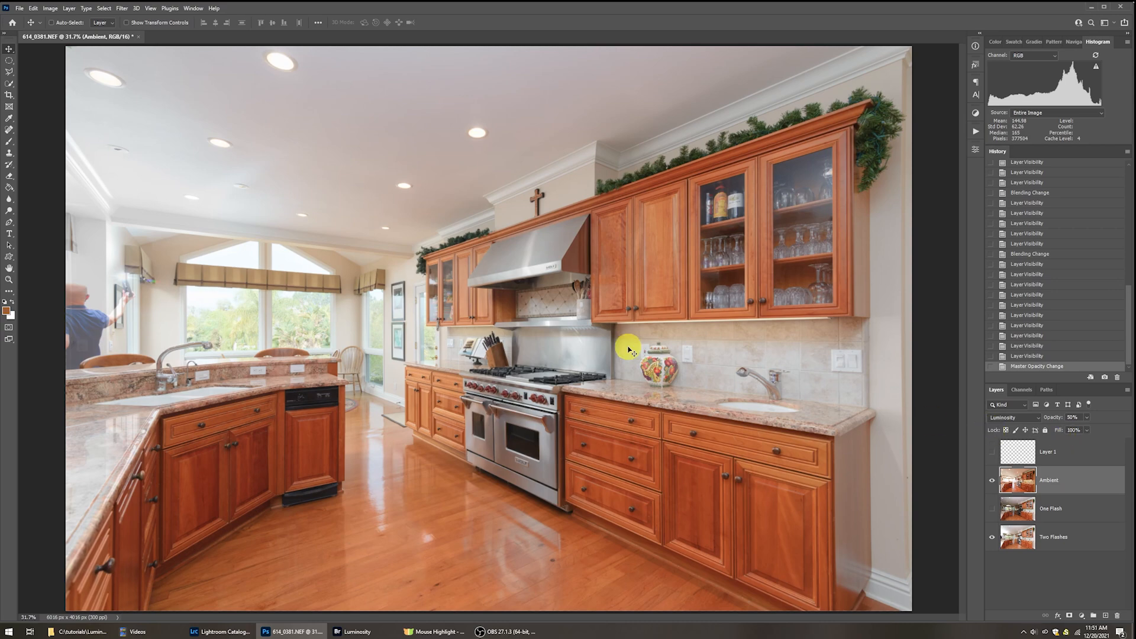
# Toggle the One Flash layer on and off beneath Ambient to compare the blend around the range hood and cabinets.
pyautogui.press('z')
pyautogui.click(465, 282)
pyautogui.moveTo(465, 282); pyautogui.dragTo(465, 282)
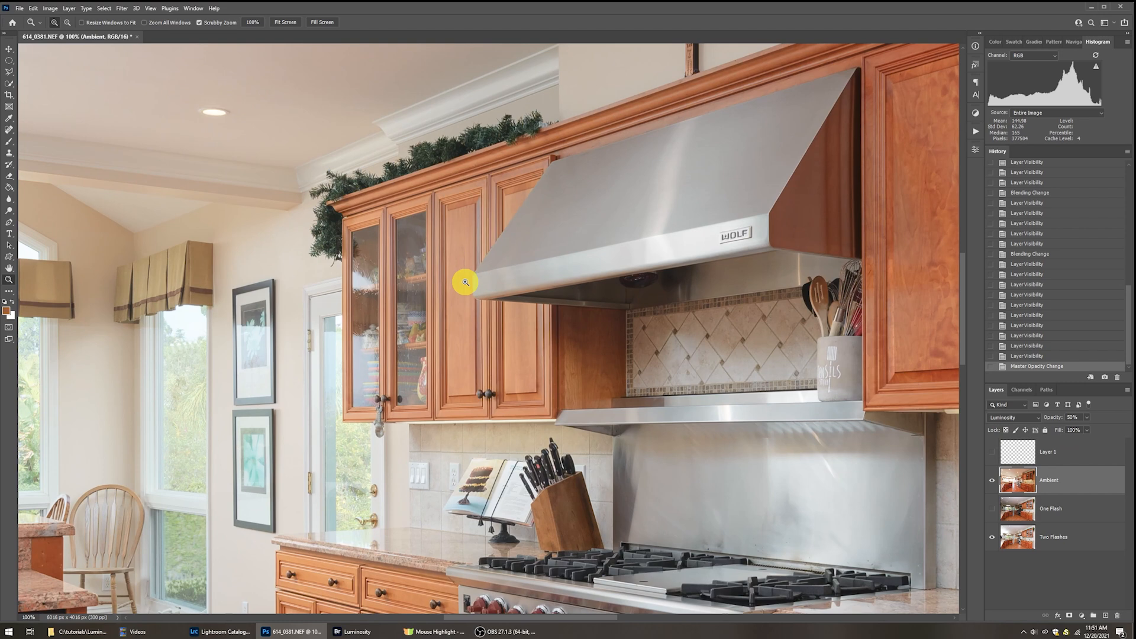
pyautogui.click(991, 509)
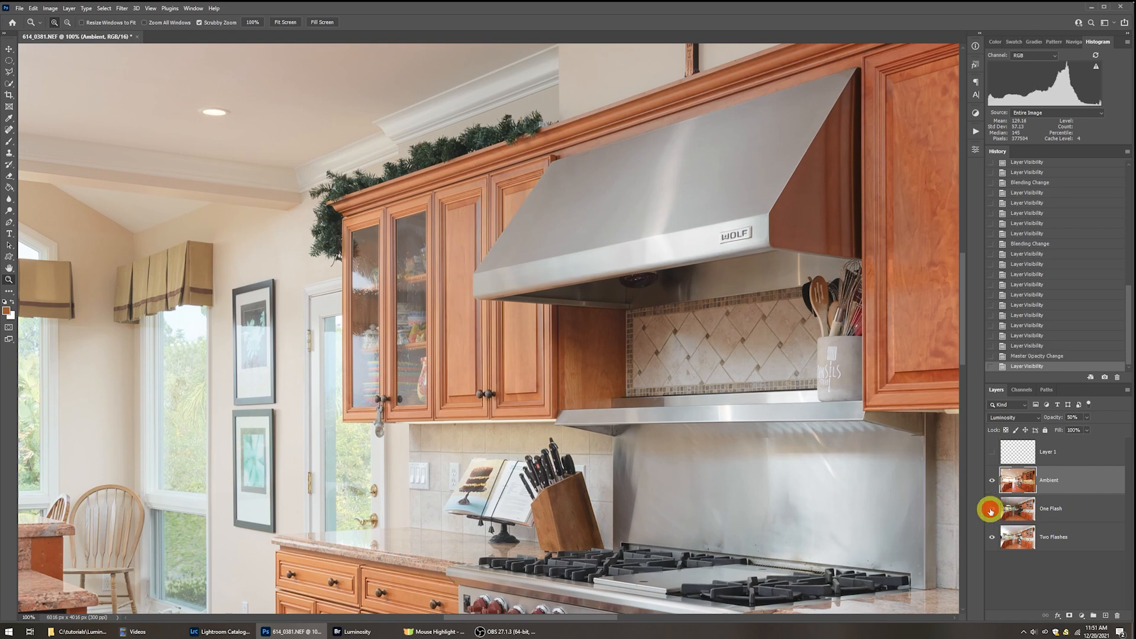
pyautogui.click(992, 509)
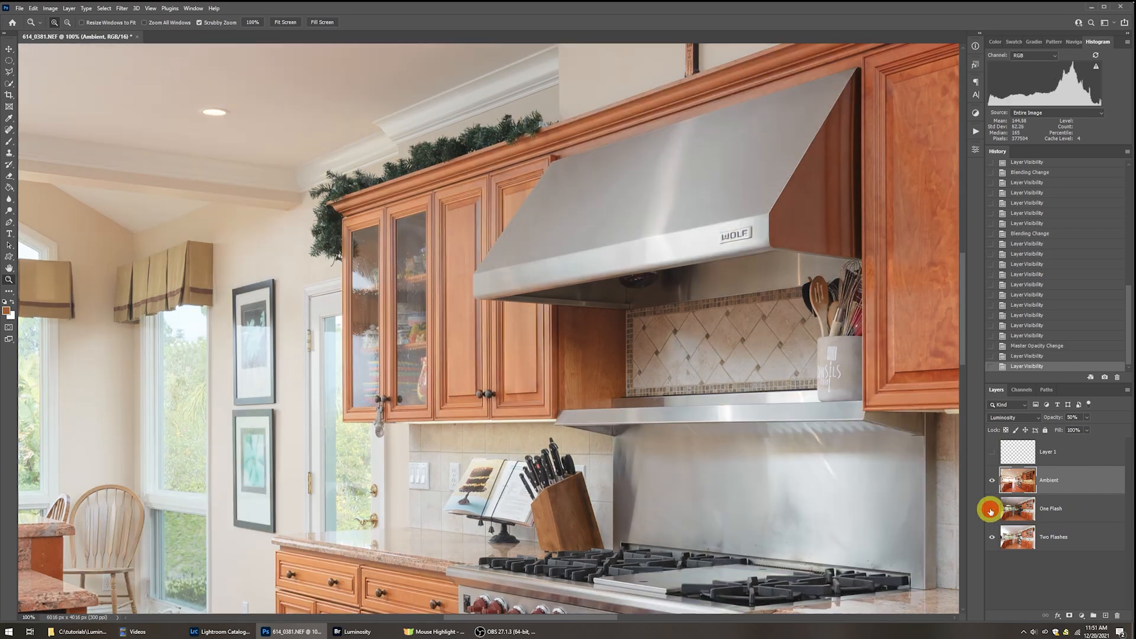
# Select the Two Flashes layer and sample the wood tone at the cabinet door panel's upper edge as the foreground colour, cc936e.
pyautogui.click(473, 232)
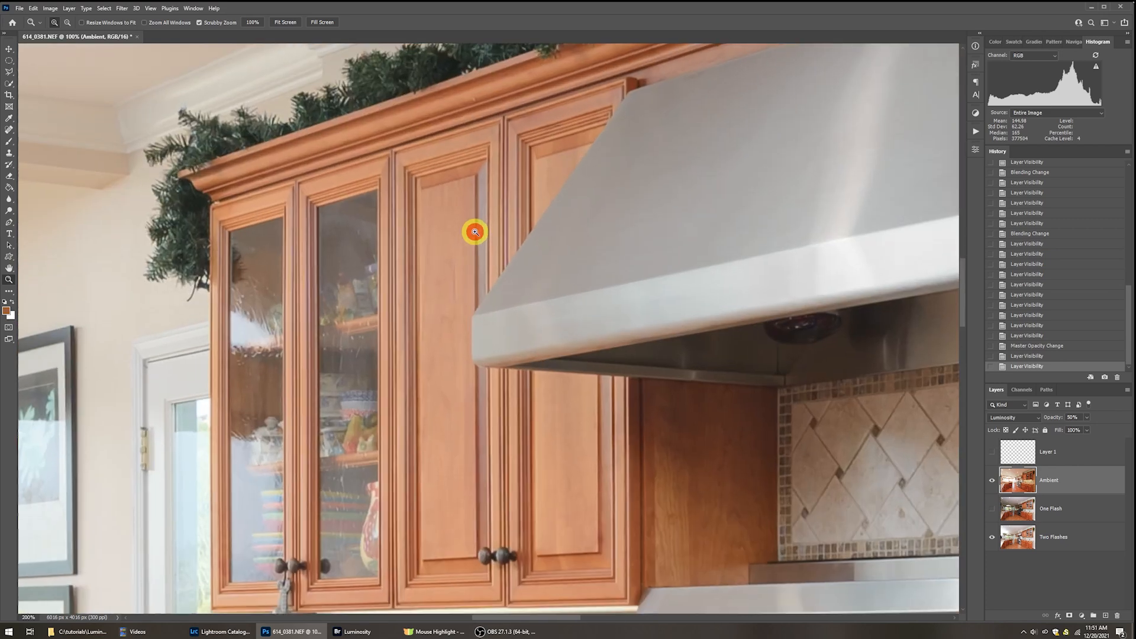
pyautogui.moveTo(660, 320); pyautogui.dragTo(560, 264)
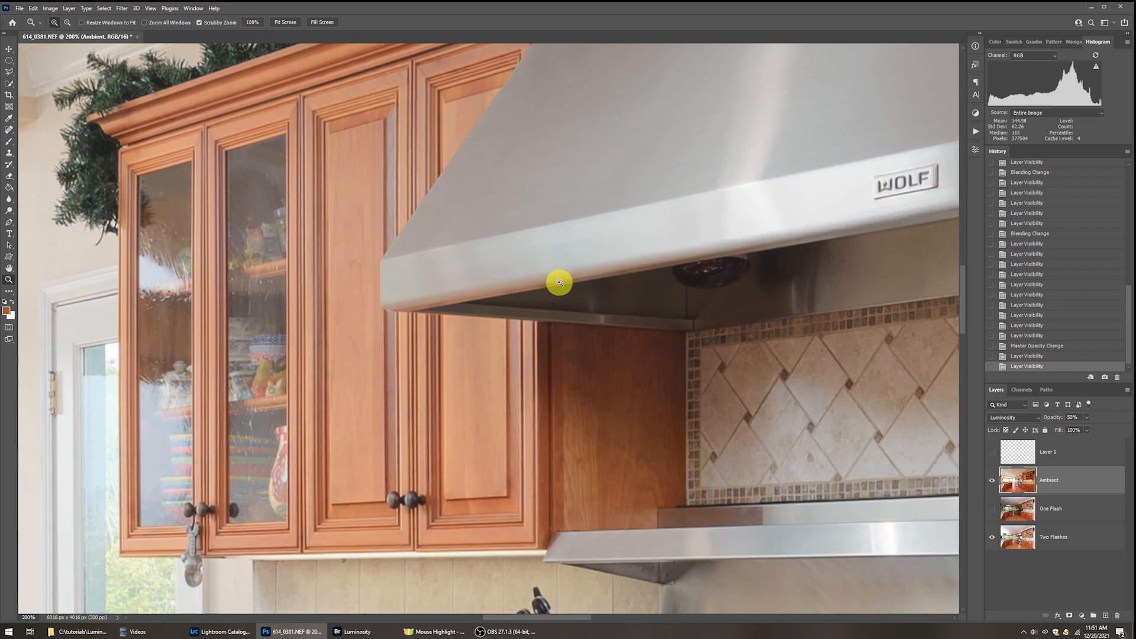
pyautogui.click(1017, 539)
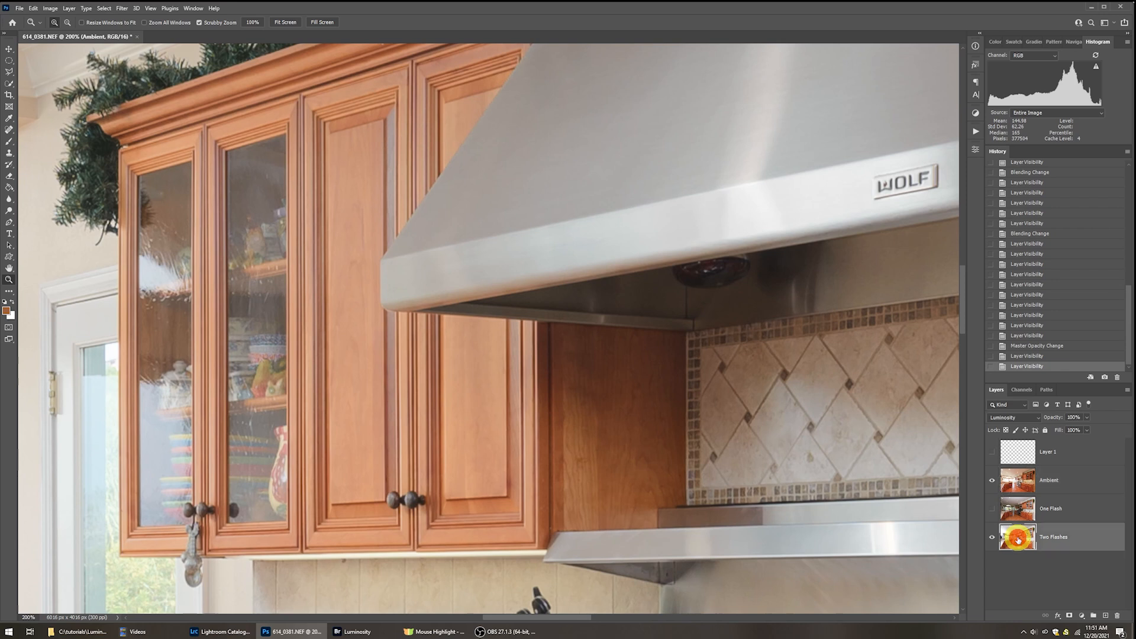
pyautogui.click(8, 313)
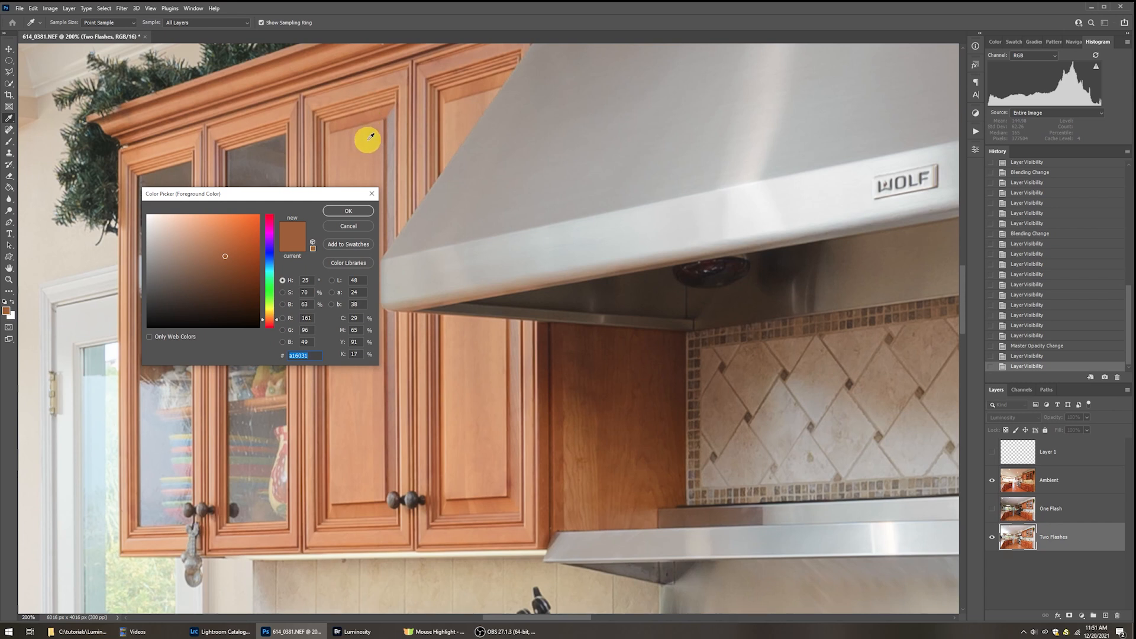
pyautogui.click(368, 140)
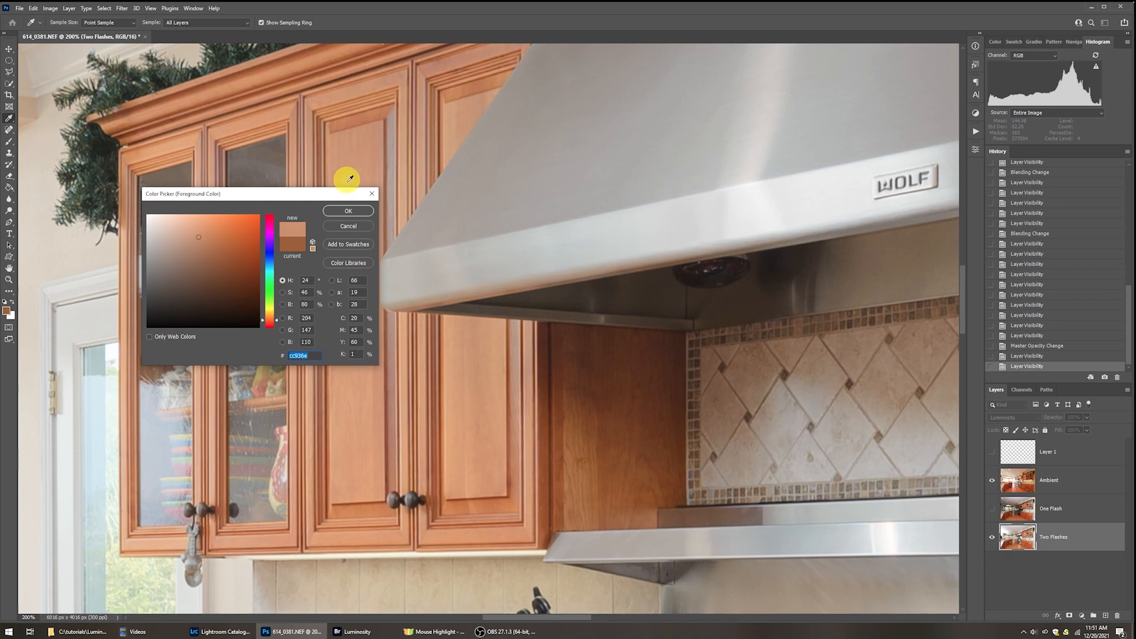
pyautogui.click(348, 212)
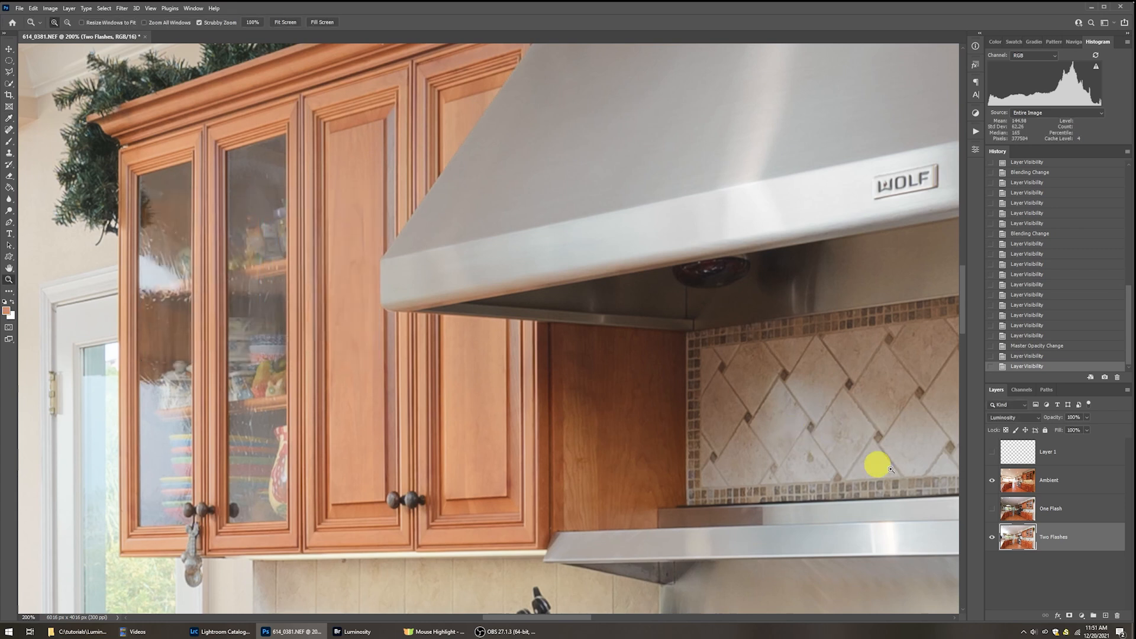
# Add a Solid Color fill layer above the Ambient layer using the sampled wood tone cc936e.
pyautogui.click(1057, 482)
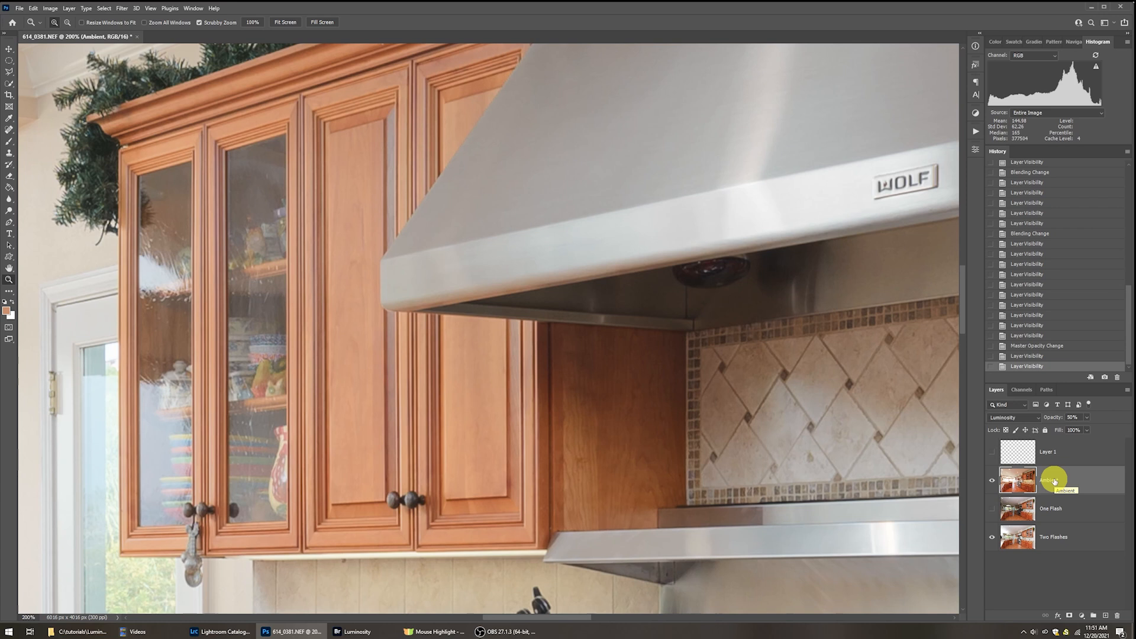
pyautogui.hotkey('alt', 'l')
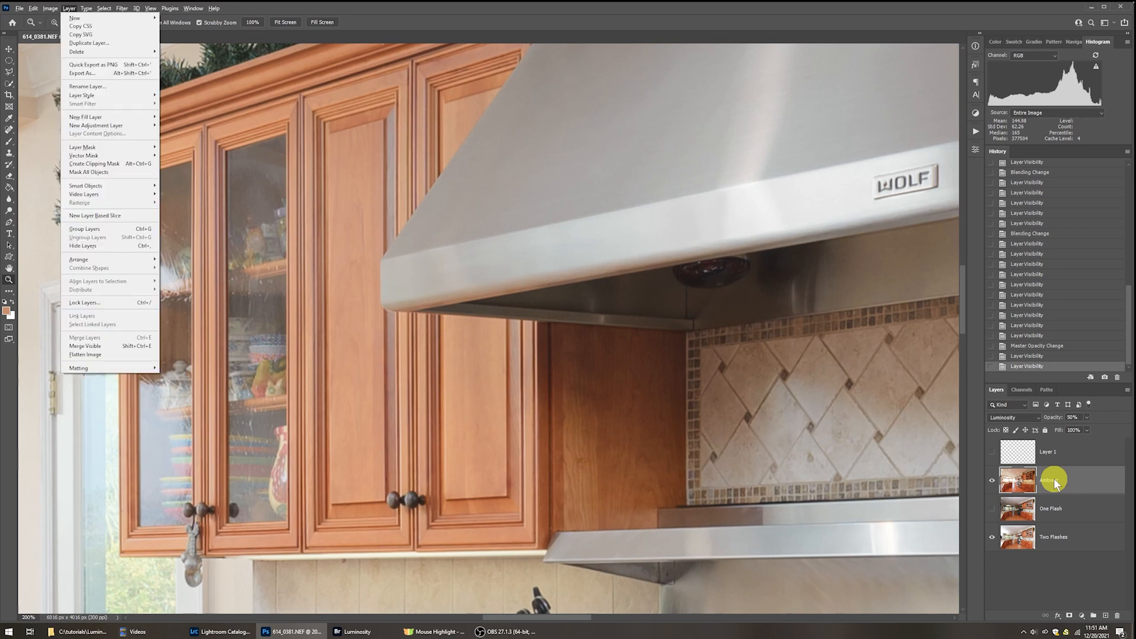
pyautogui.press('w')
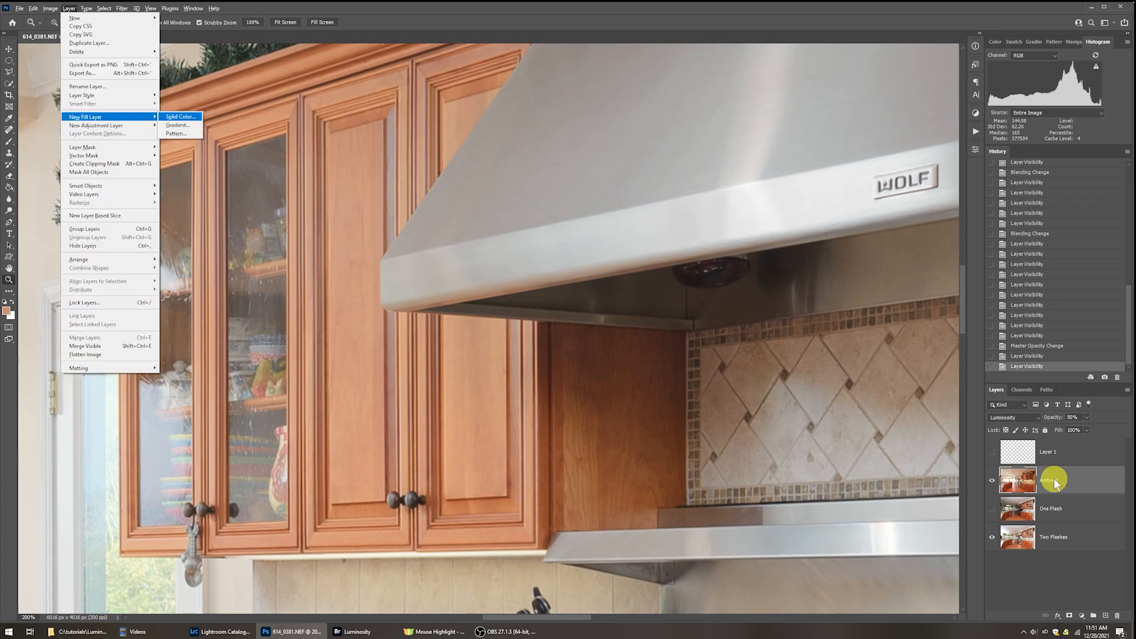
pyautogui.click(182, 117)
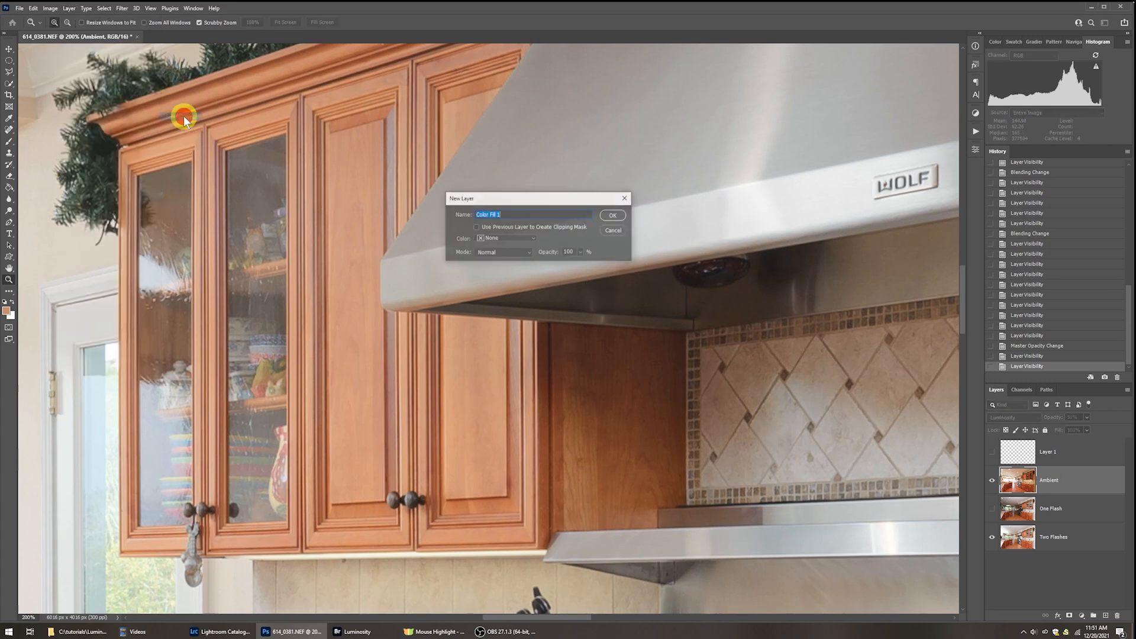
pyautogui.click(614, 216)
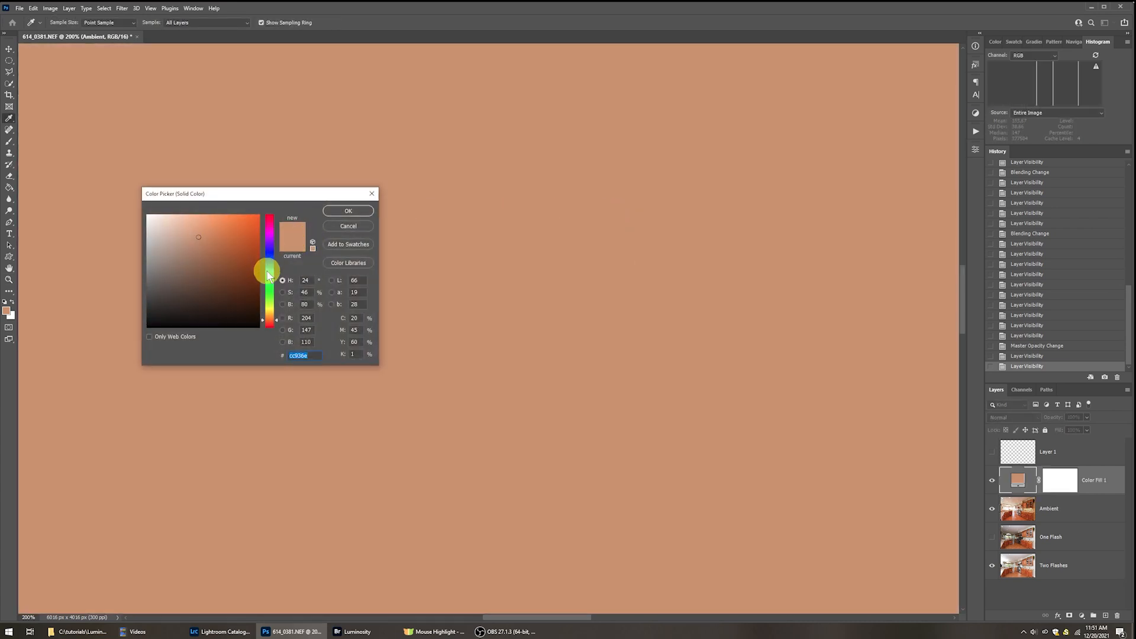
pyautogui.click(348, 211)
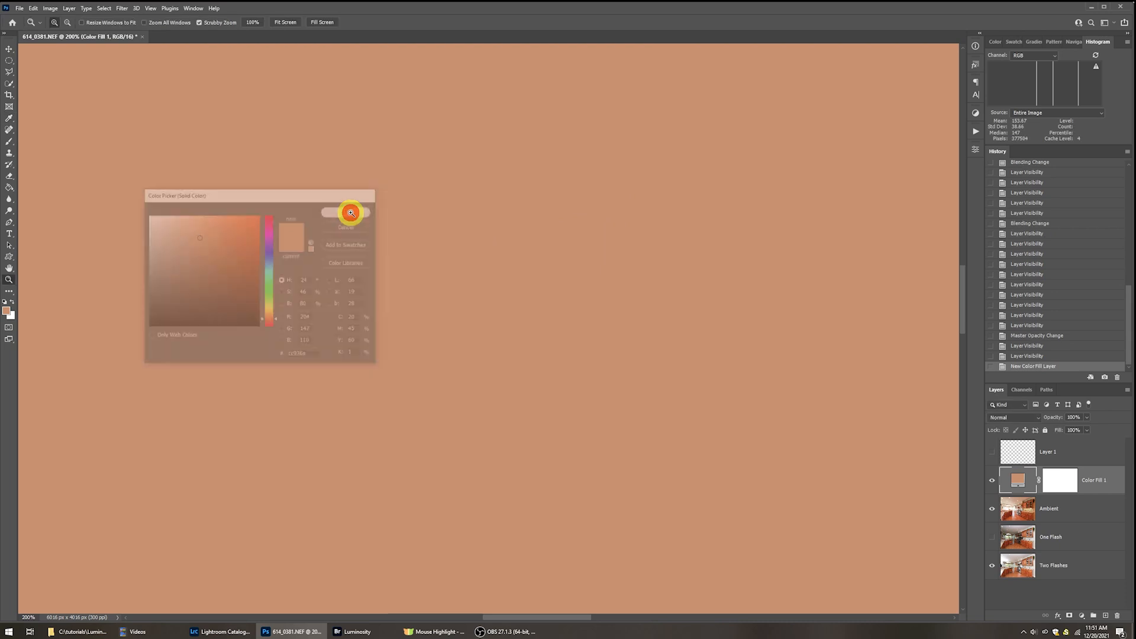
# Set the colour fill layer's blend mode to Color and invert its layer mask to black.
pyautogui.click(1023, 418)
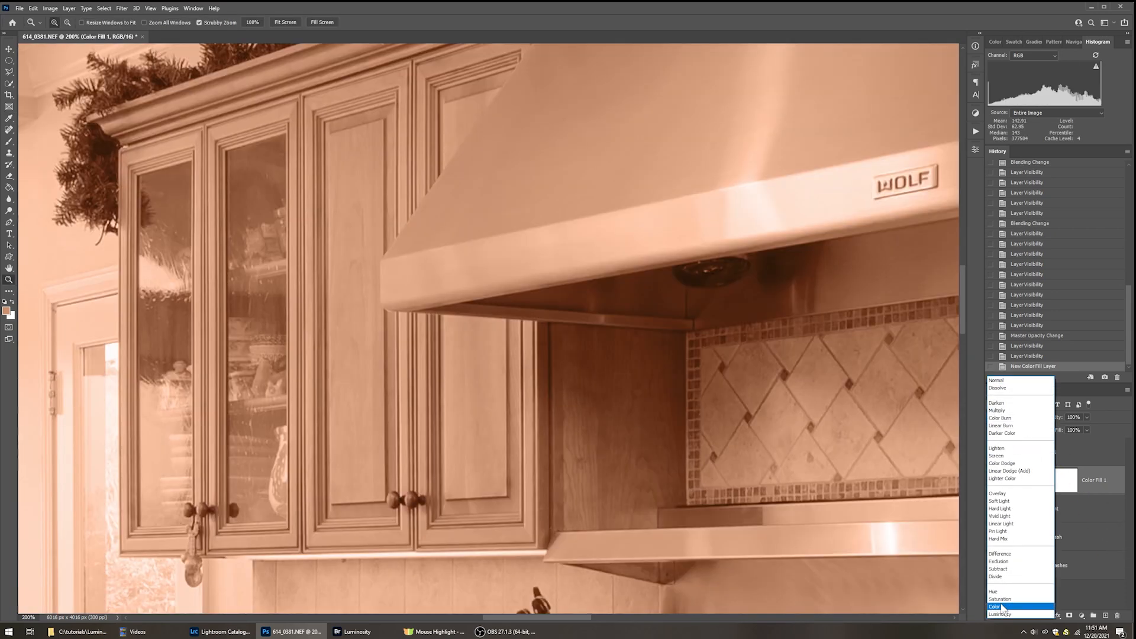
pyautogui.click(1000, 605)
pyautogui.click(1060, 484)
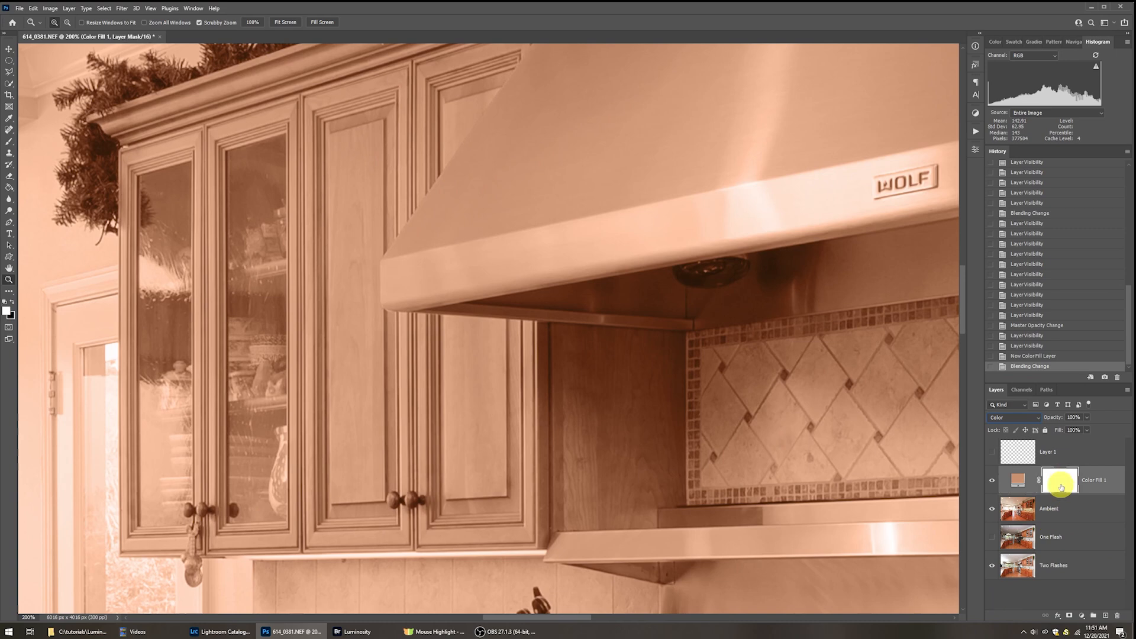
pyautogui.hotkey('ctrl', 'i')
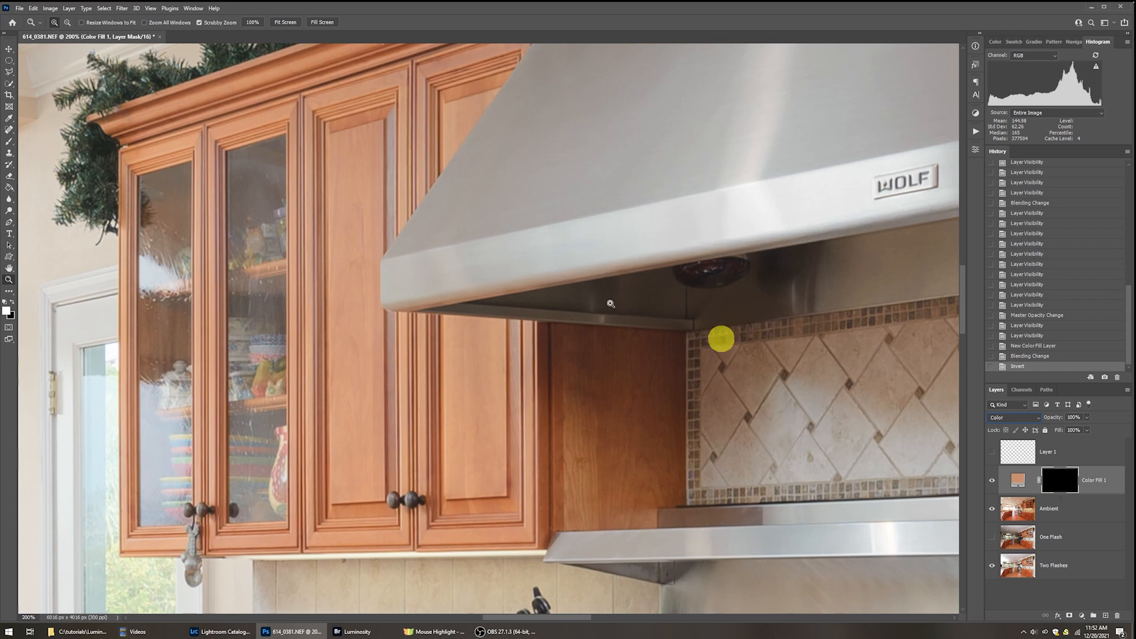
# Outline a Polygonal Lasso selection over the two cabinet doors beside the range hood, following the hood's edge exactly.
pyautogui.click(9, 73)
pyautogui.click(10, 75)
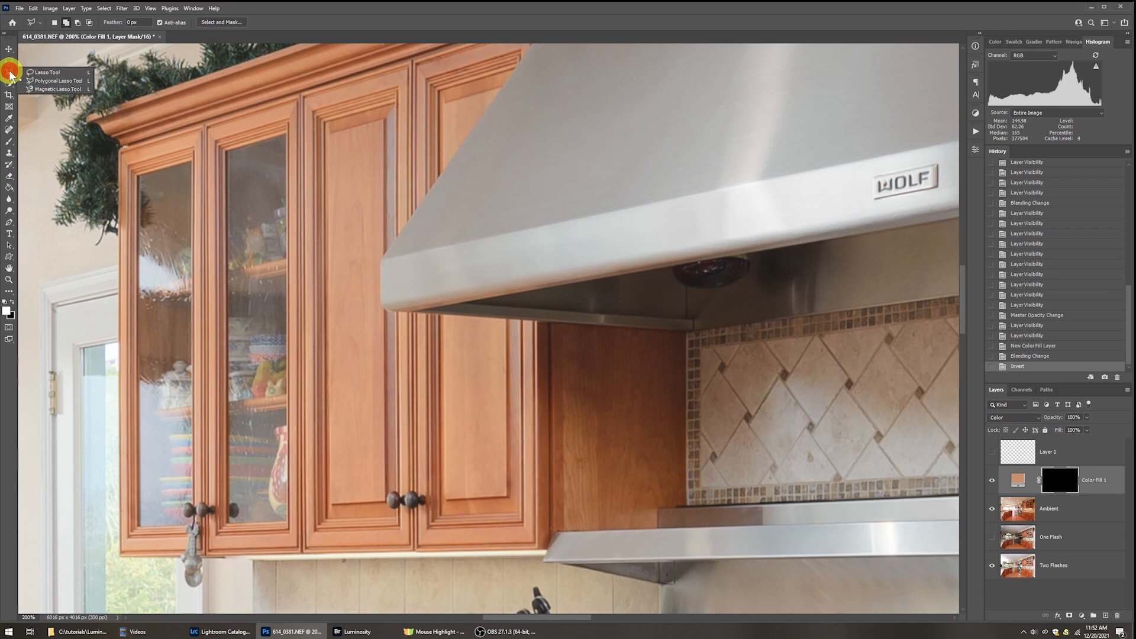
pyautogui.click(55, 81)
pyautogui.click(339, 8)
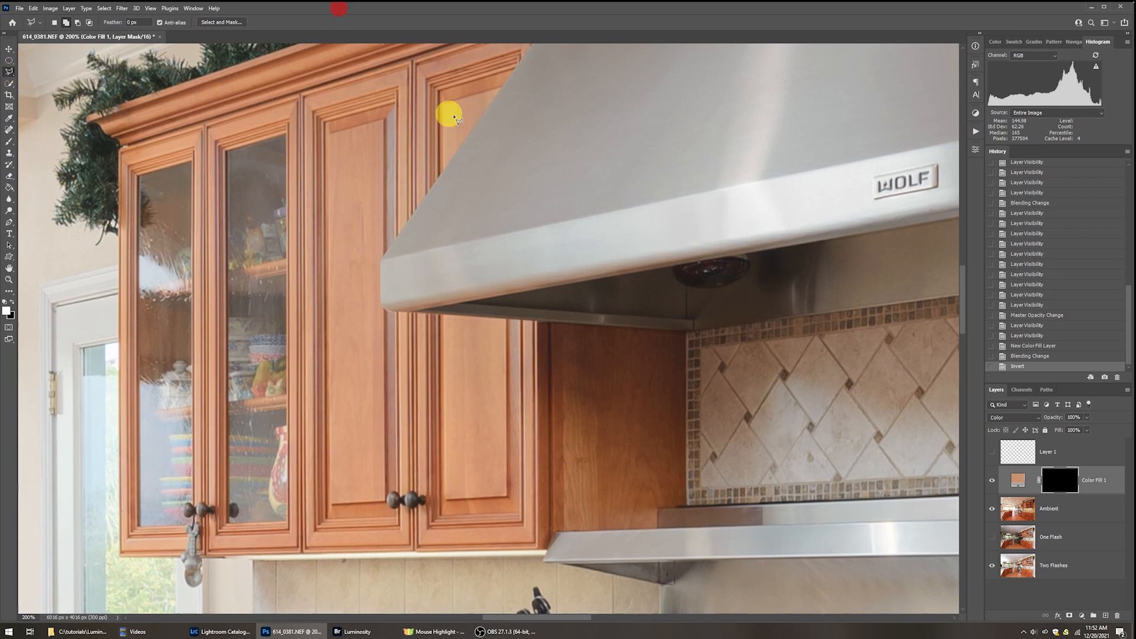
pyautogui.click(521, 58)
pyautogui.click(380, 257)
pyautogui.click(386, 310)
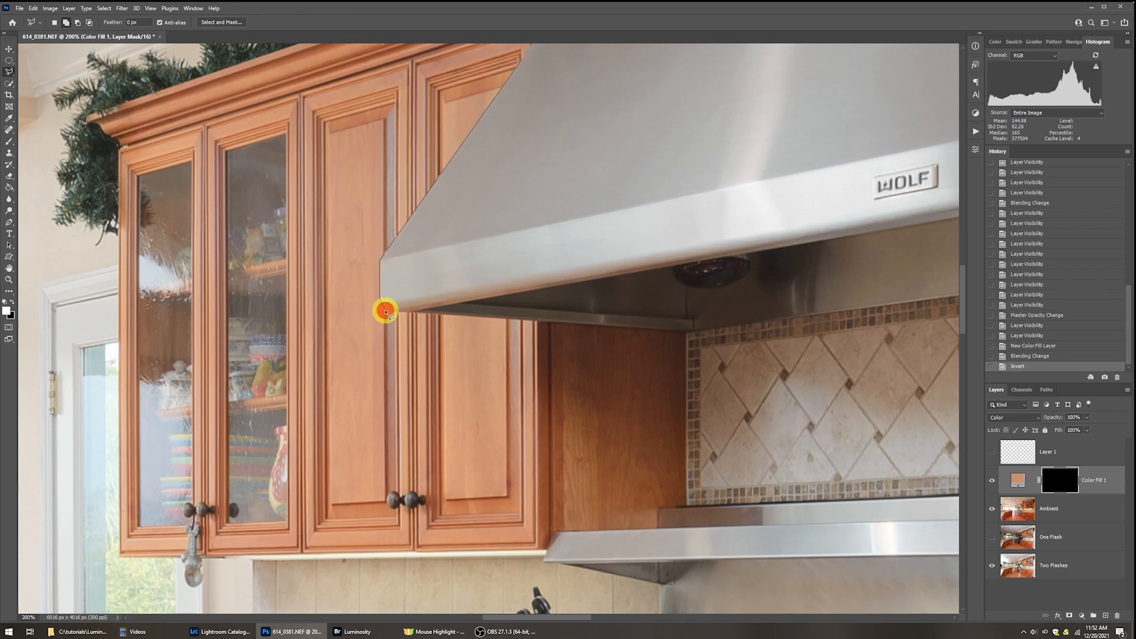
pyautogui.click(526, 322)
pyautogui.click(525, 472)
pyautogui.click(335, 463)
pyautogui.click(312, 304)
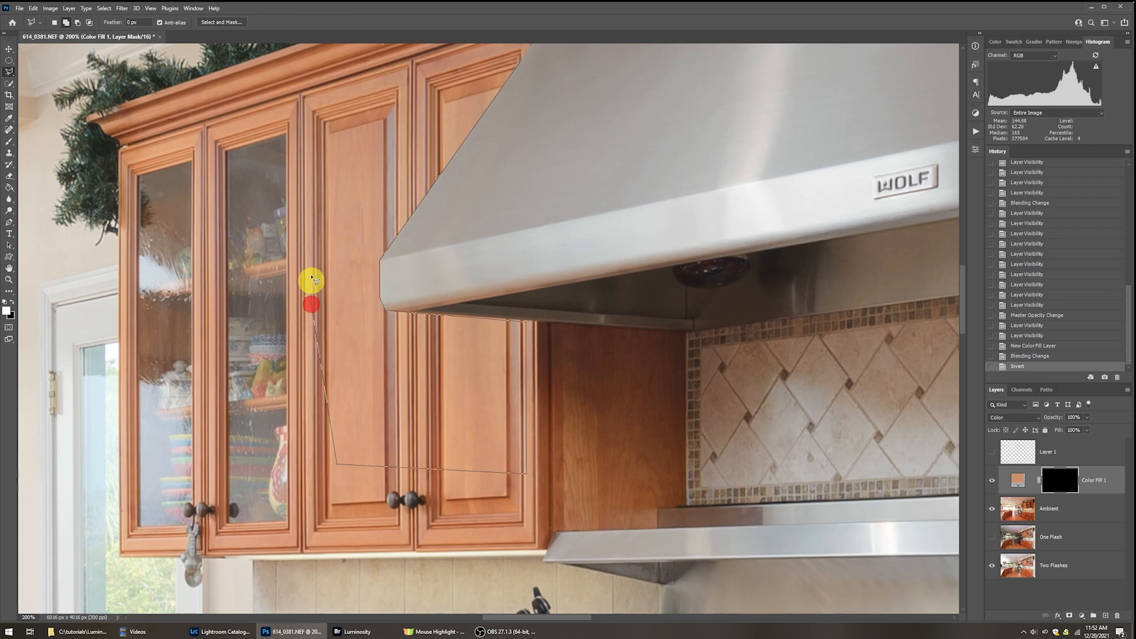
pyautogui.click(299, 113)
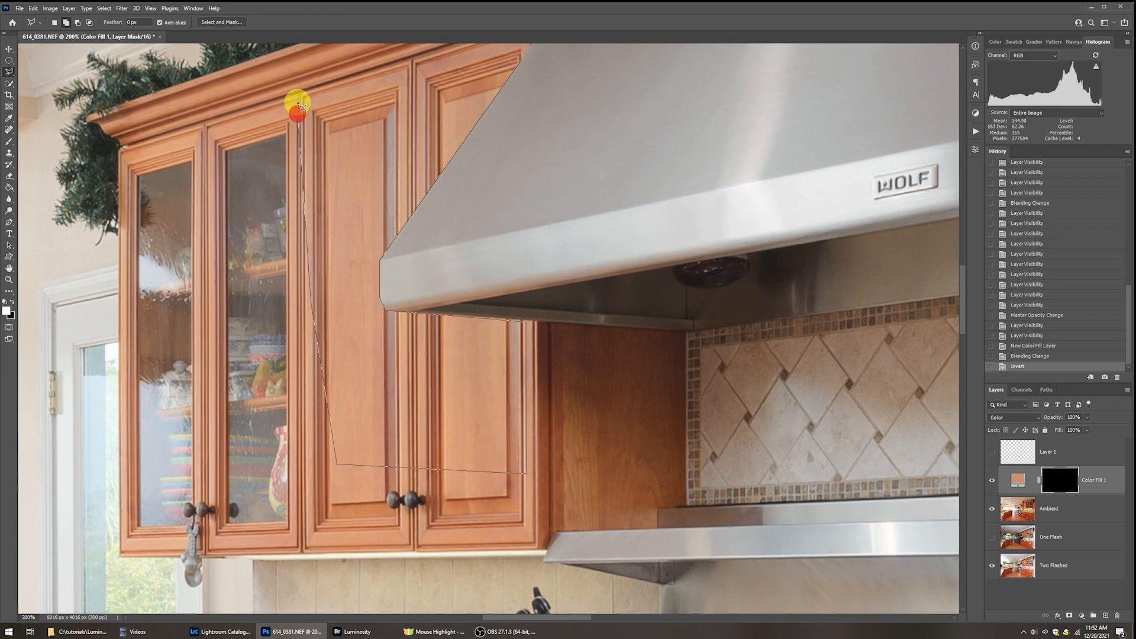
pyautogui.click(385, 72)
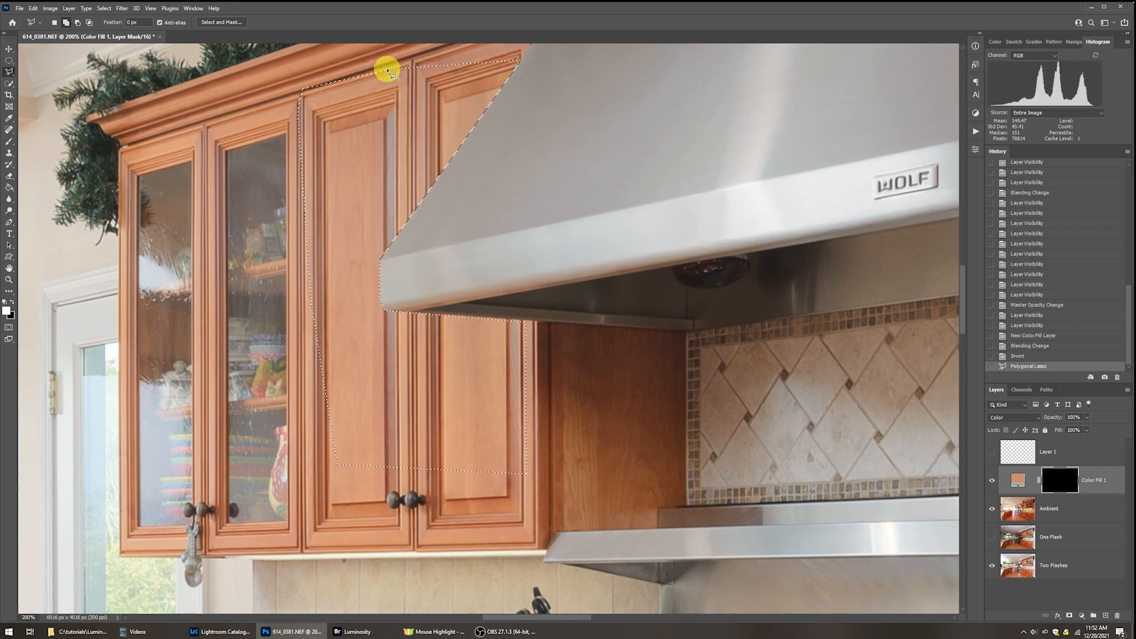
# Paint white on the fill layer's mask along the discoloured door edge above the hood's corner, using a 175 px brush at 30% flow.
pyautogui.press('b')
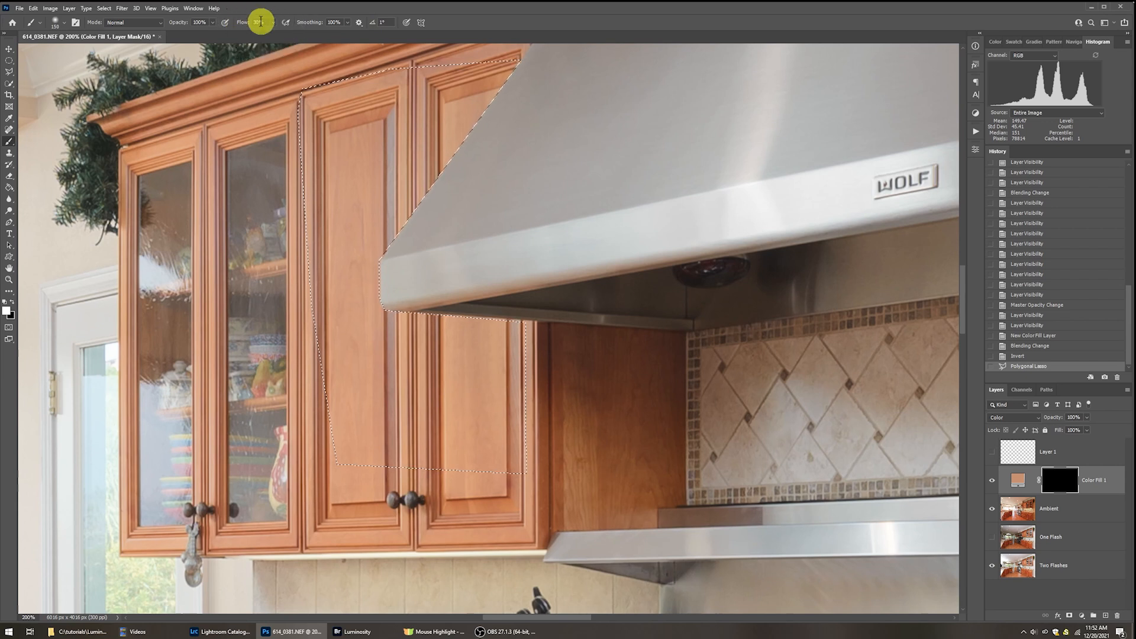
pyautogui.press(']')
pyautogui.press(']')
pyautogui.press(']')
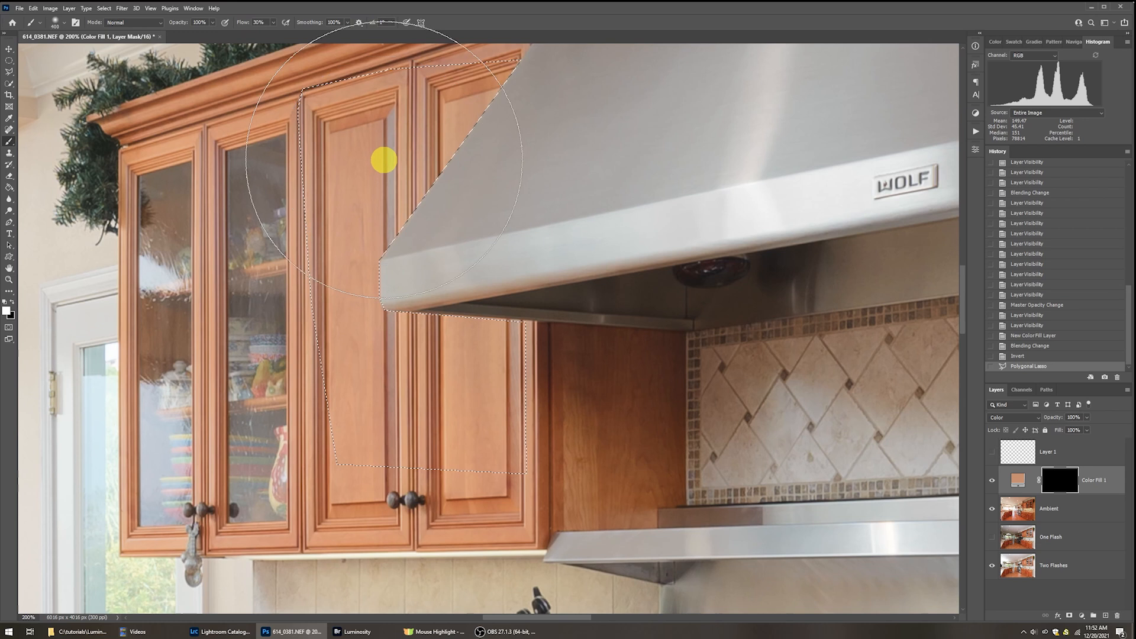
pyautogui.press('[')
pyautogui.press('[')
pyautogui.moveTo(390, 163); pyautogui.dragTo(385, 146)
pyautogui.click(386, 140)
pyautogui.click(384, 180)
pyautogui.click(381, 205)
pyautogui.click(380, 228)
pyautogui.click(386, 133)
pyautogui.click(383, 130)
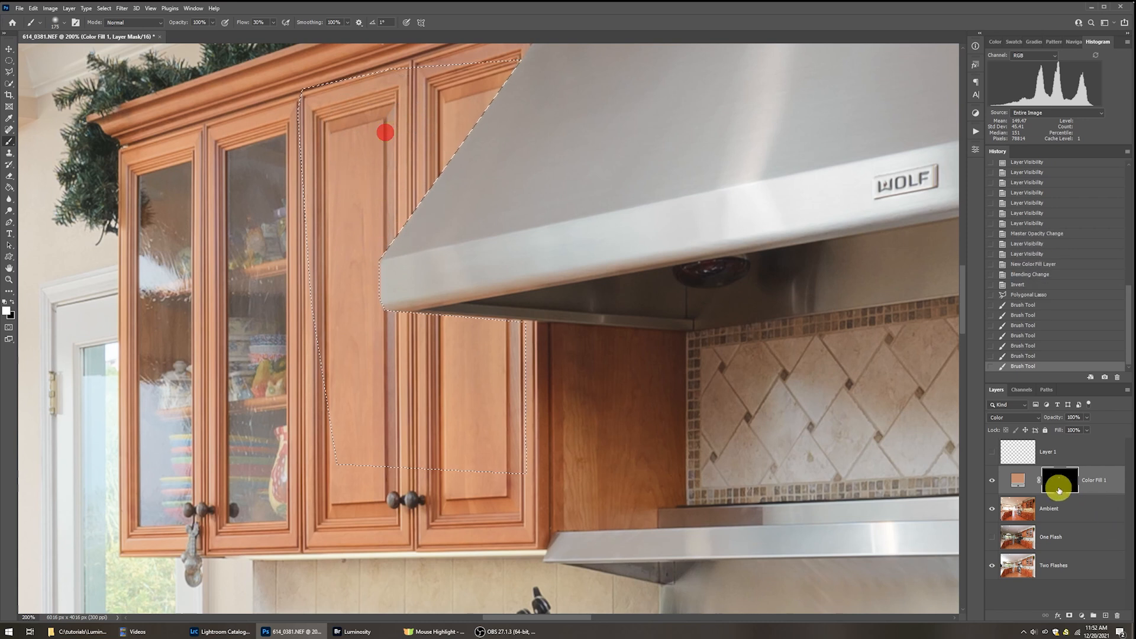
# Continue painting the mask white down the door edge beside and below the hood's corner, and clear the selection.
pyautogui.click(403, 261)
pyautogui.click(390, 313)
pyautogui.click(388, 332)
pyautogui.click(388, 350)
pyautogui.click(382, 398)
pyautogui.click(385, 406)
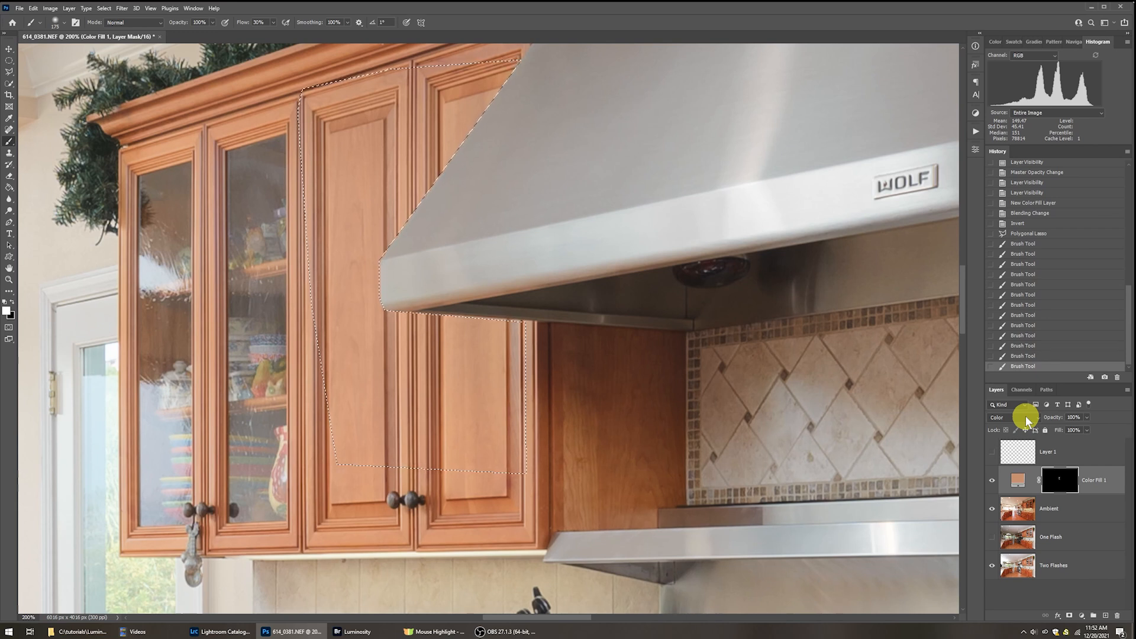
pyautogui.click(377, 341)
pyautogui.click(380, 385)
pyautogui.hotkey('ctrl', 'd')
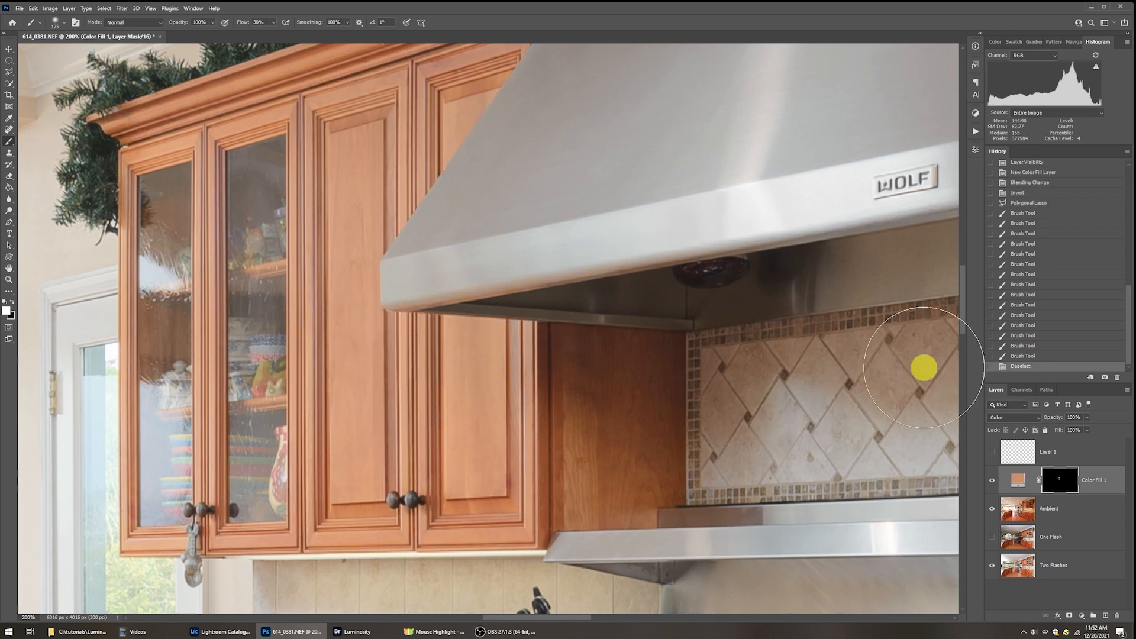
# Toggle the colour fill layer off and on to compare the cabinet correction, and review it in the whole kitchen and around the hood.
pyautogui.click(993, 482)
pyautogui.click(992, 482)
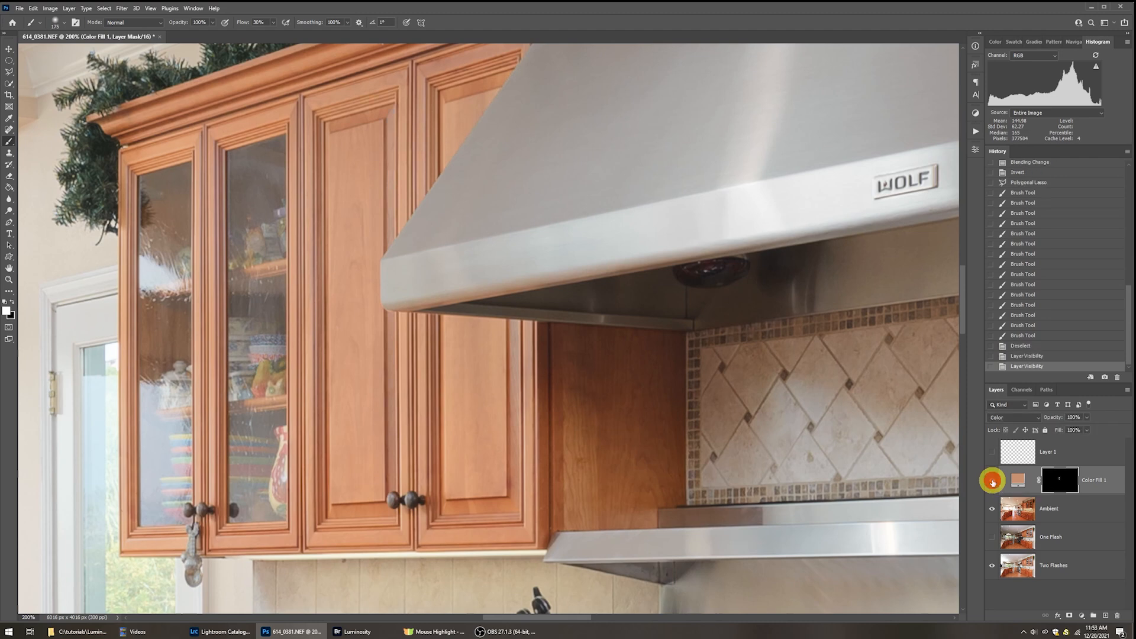
pyautogui.hotkey('ctrl', '0')
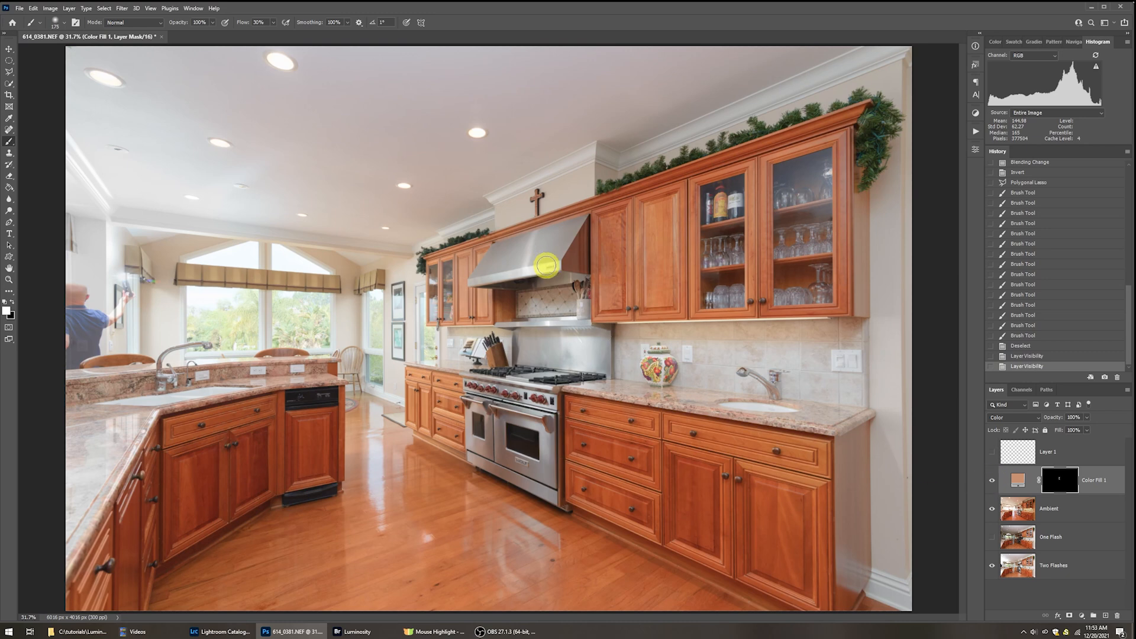
pyautogui.press('z')
pyautogui.click(469, 280)
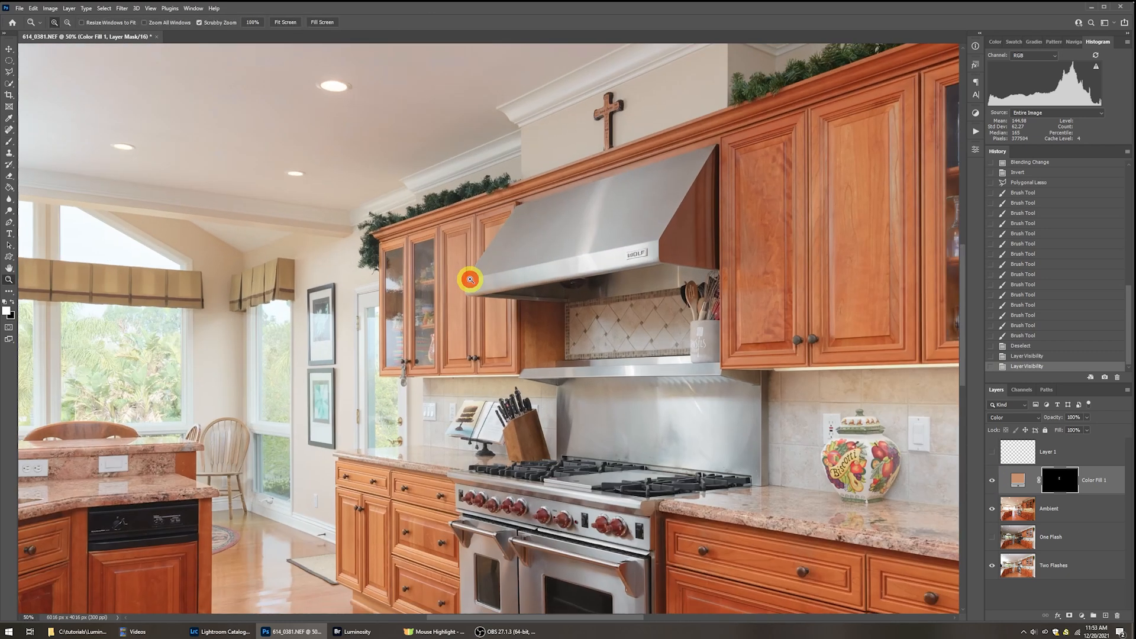
pyautogui.click(467, 277)
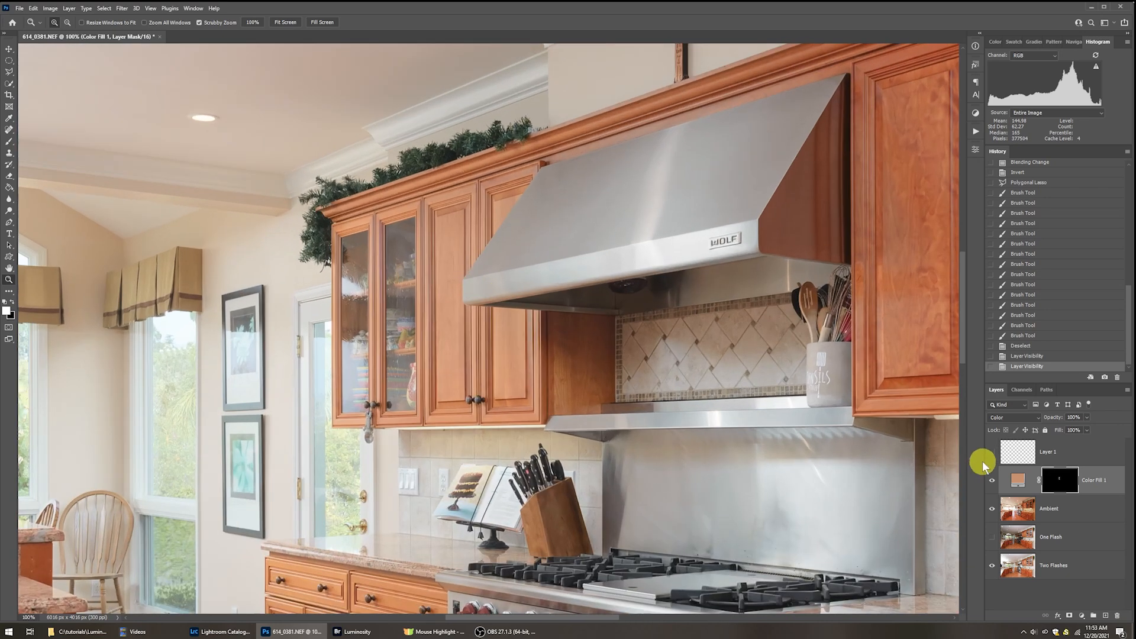
# Select the Ambient layer beneath the colour fill layer.
pyautogui.click(1015, 515)
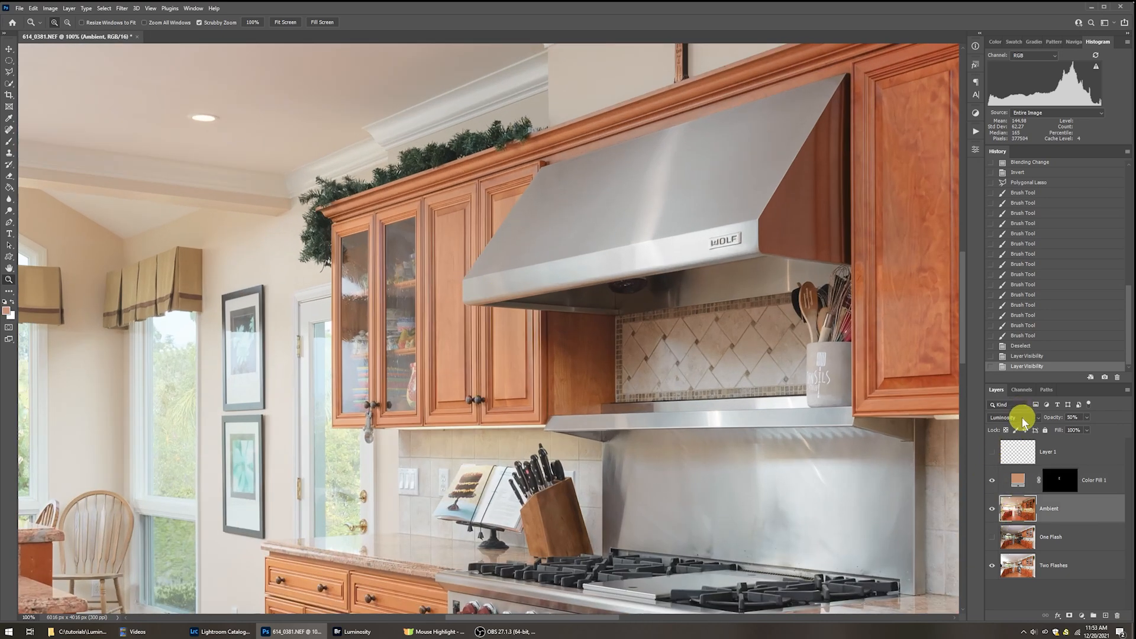